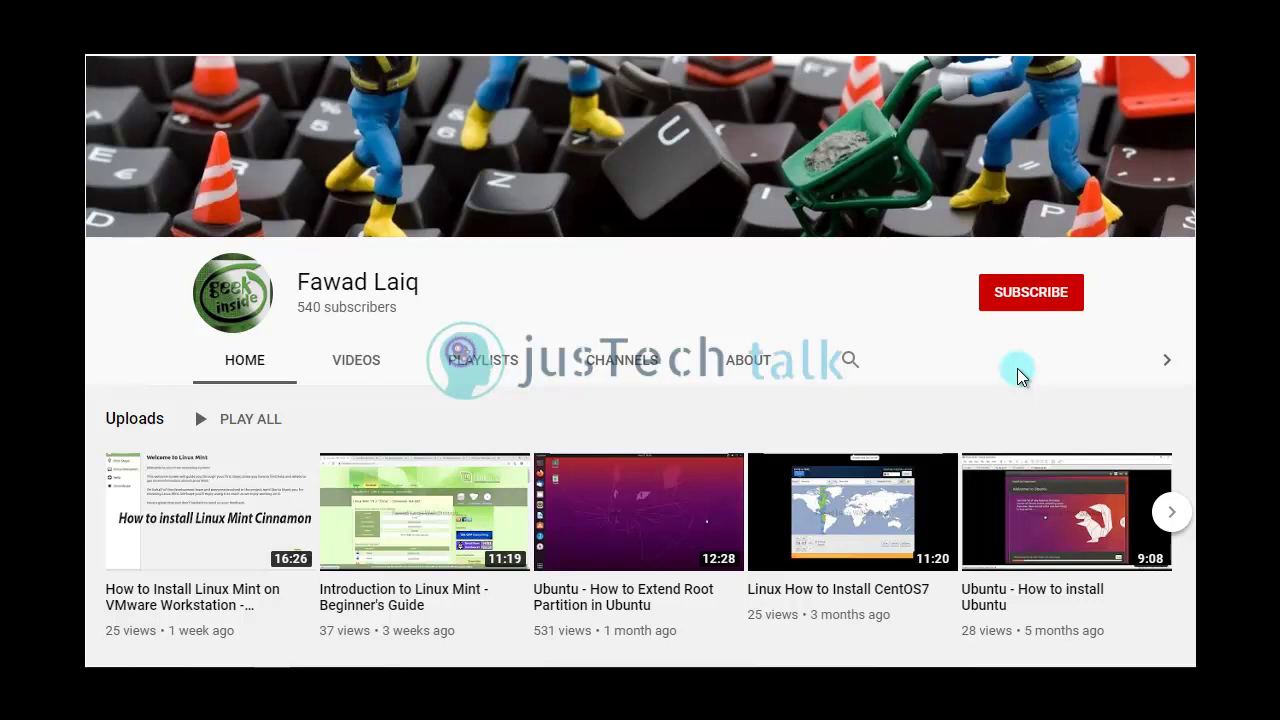
Subscribe to the channel and set its upload notifications to All
{"action": "left_click", "coordinate": [1038, 305]}
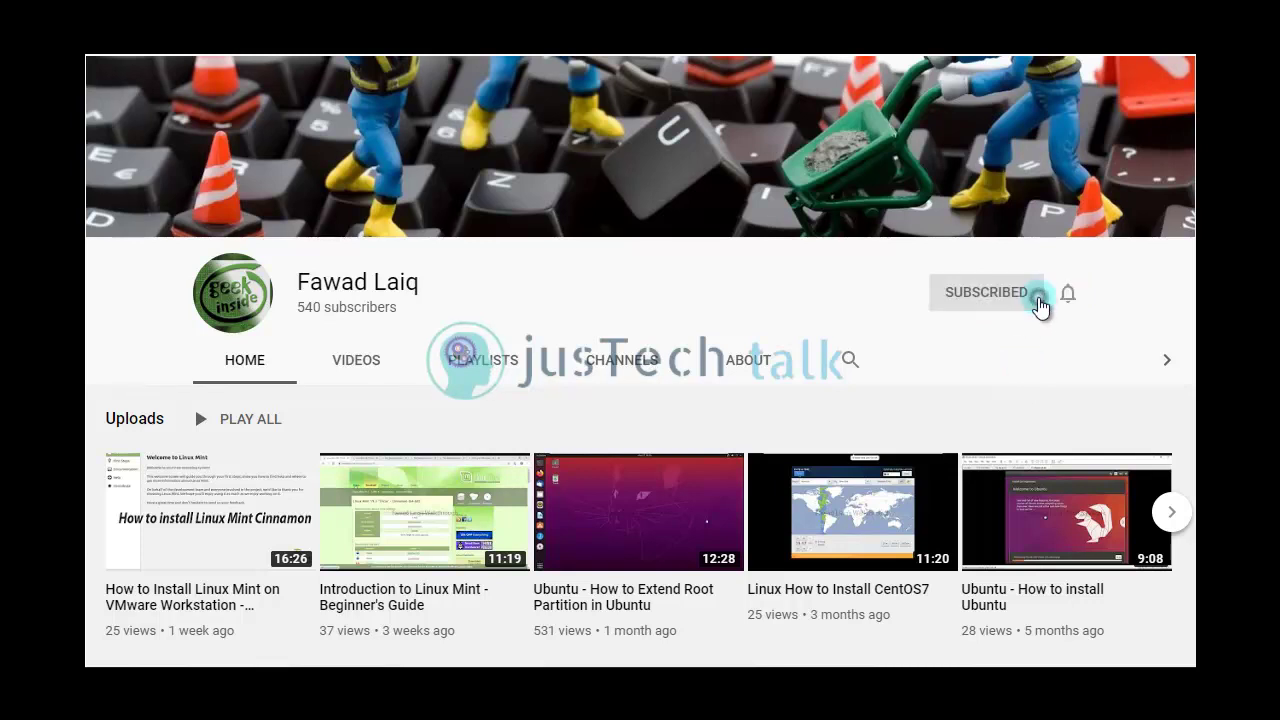
{"action": "left_click", "coordinate": [1067, 296]}
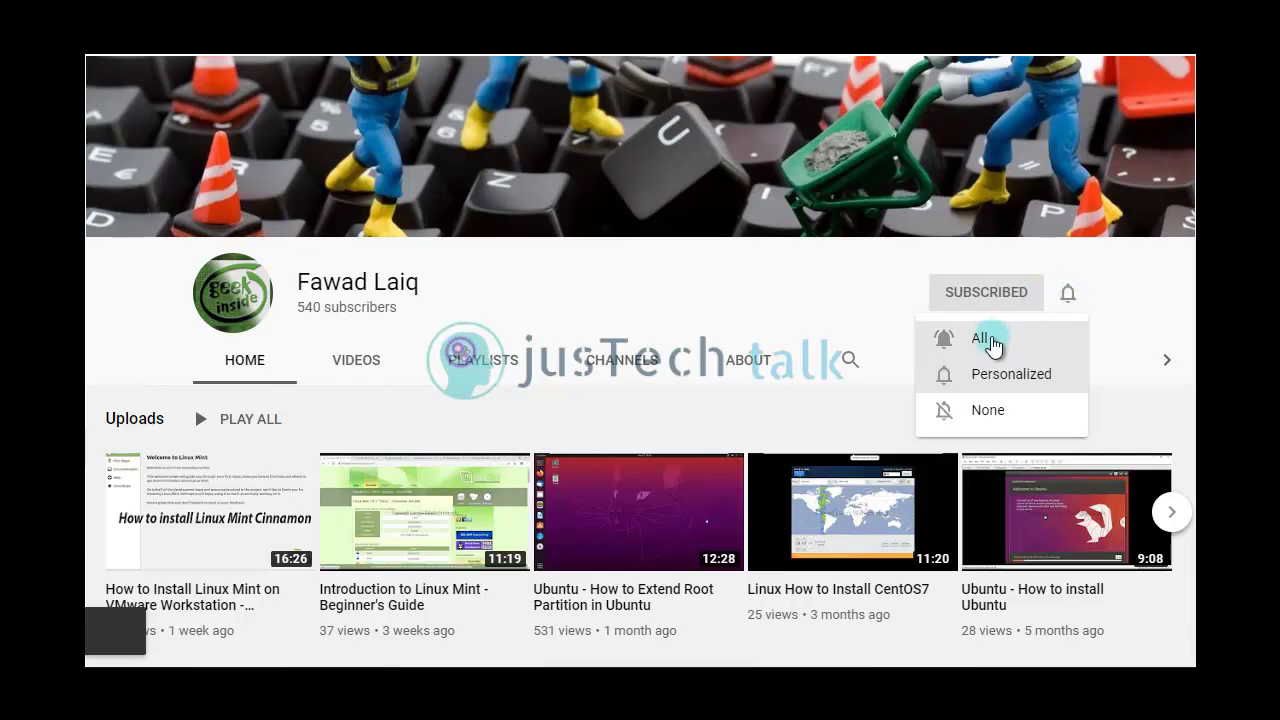
{"action": "left_click", "coordinate": [990, 339]}
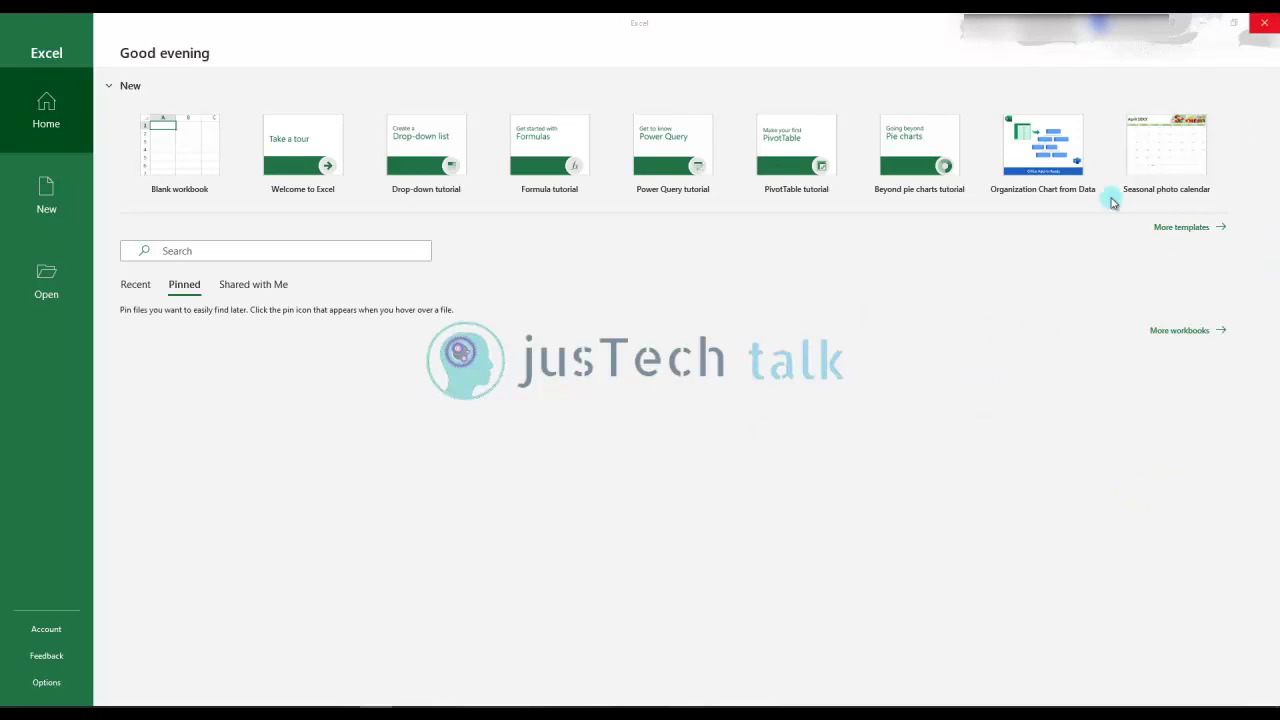
In a new blank workbook, enter headers 'Sr. No' in A2 and 'Web/Machine' in B2, autofitting column B
{"action": "left_click", "coordinate": [177, 163]}
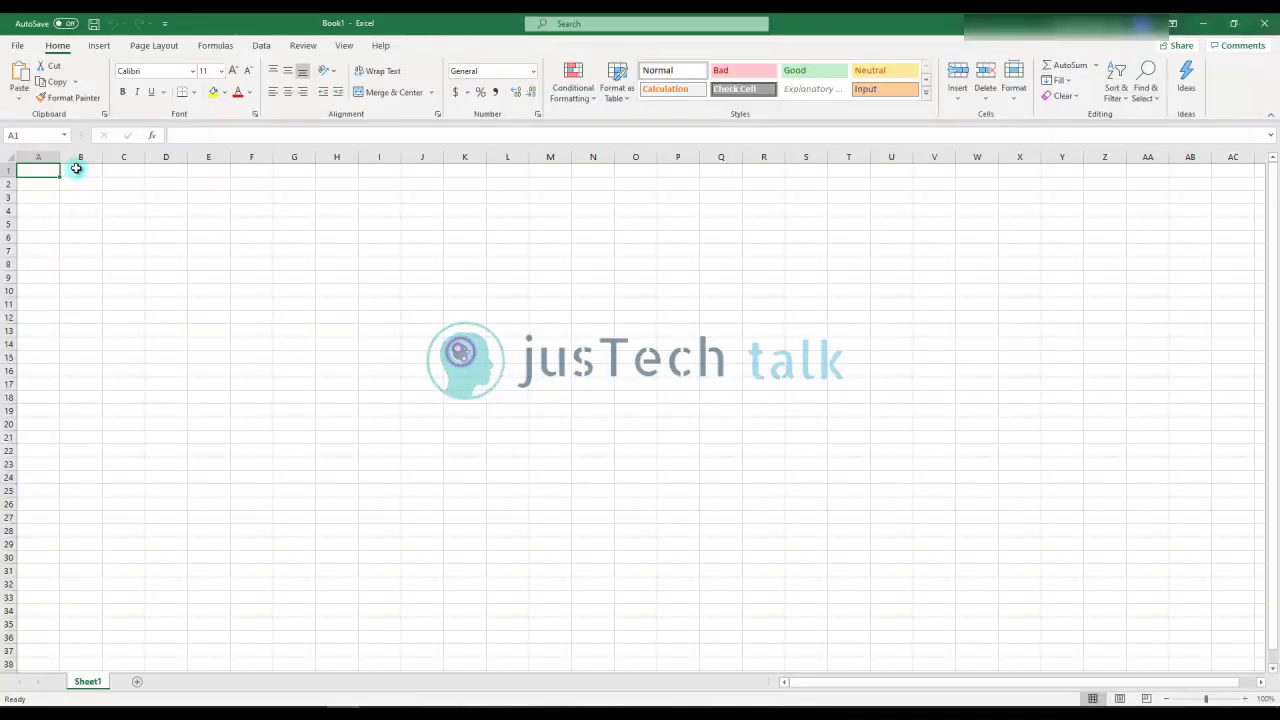
{"action": "left_click", "coordinate": [51, 184]}
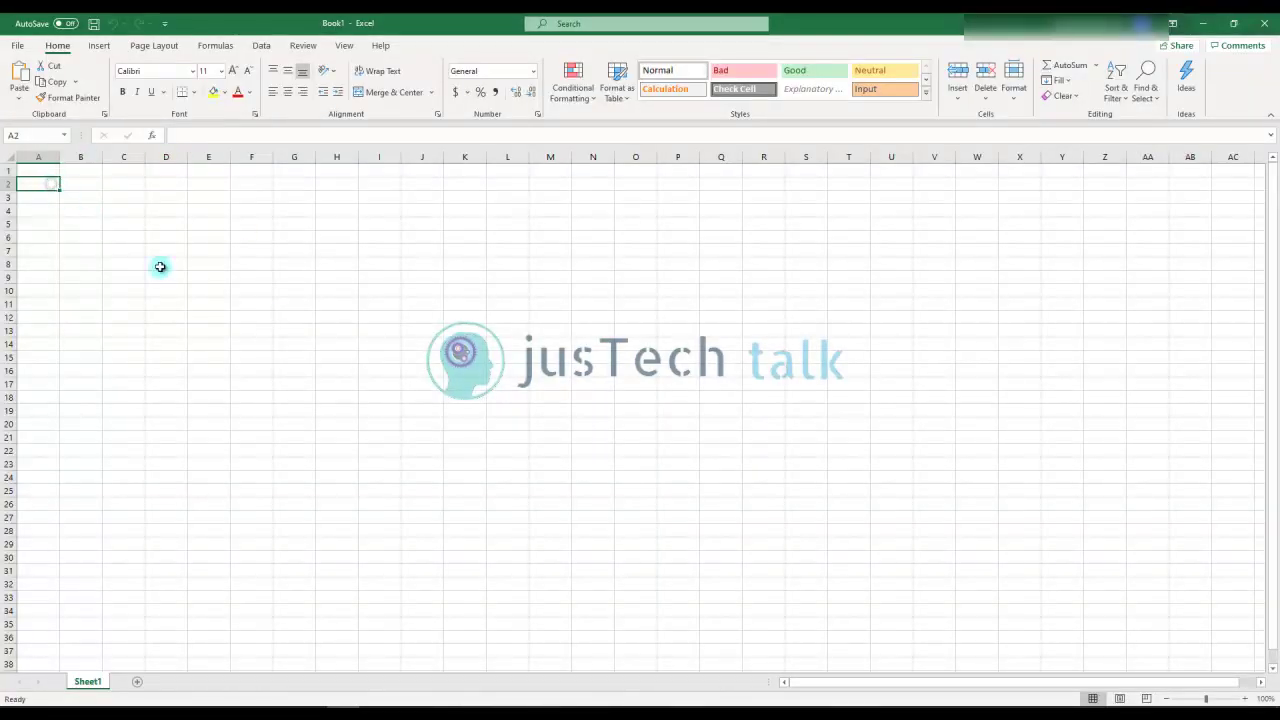
{"action": "type", "text": "Sr. No"}
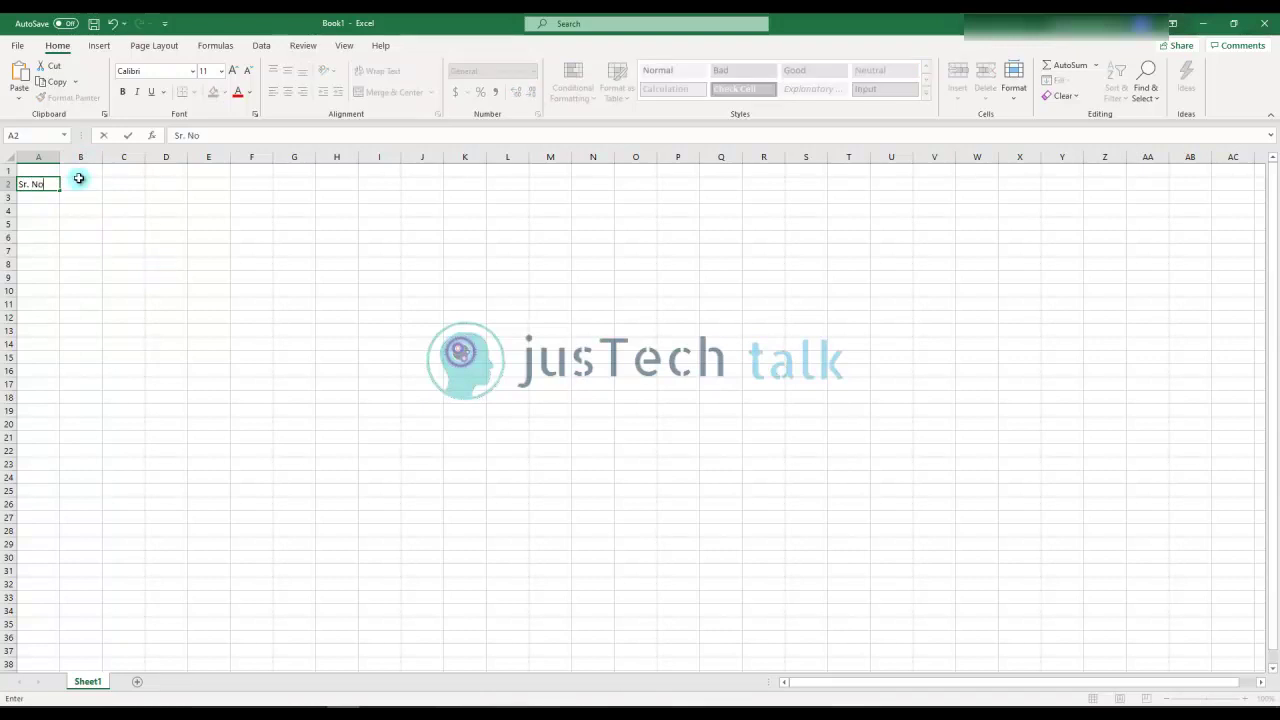
{"action": "left_click", "coordinate": [80, 183]}
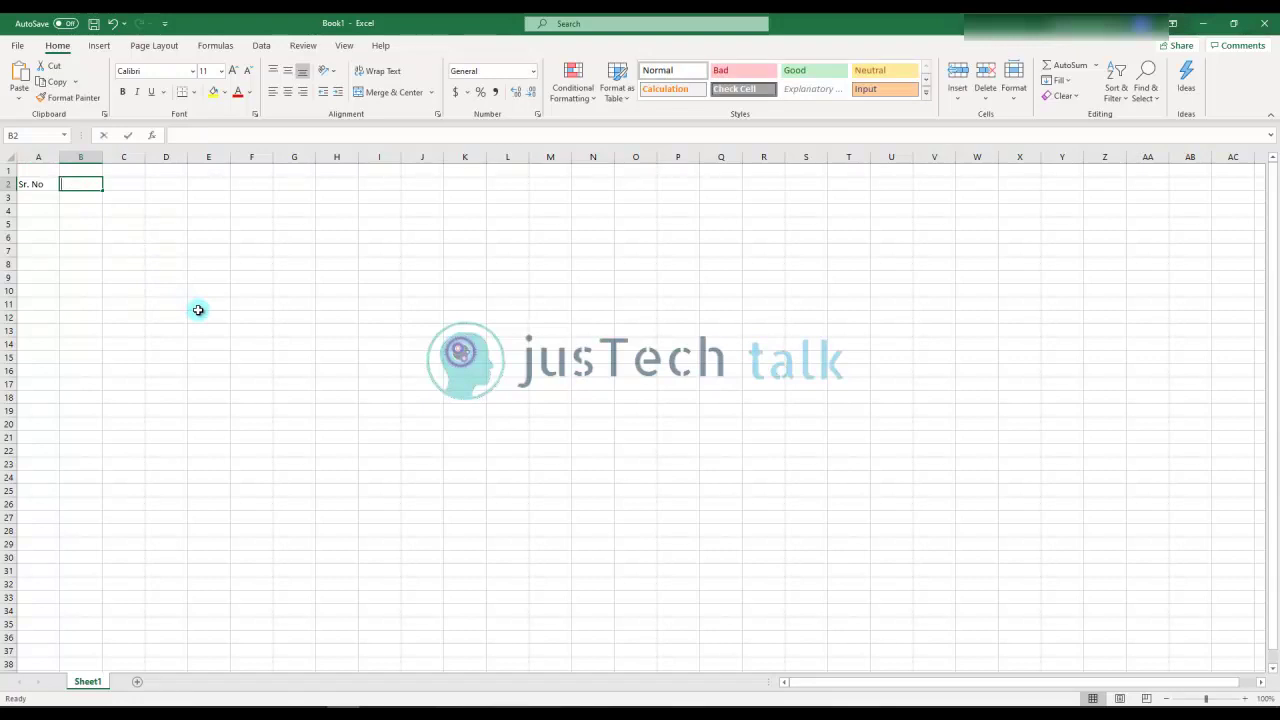
{"action": "type", "text": "Web"}
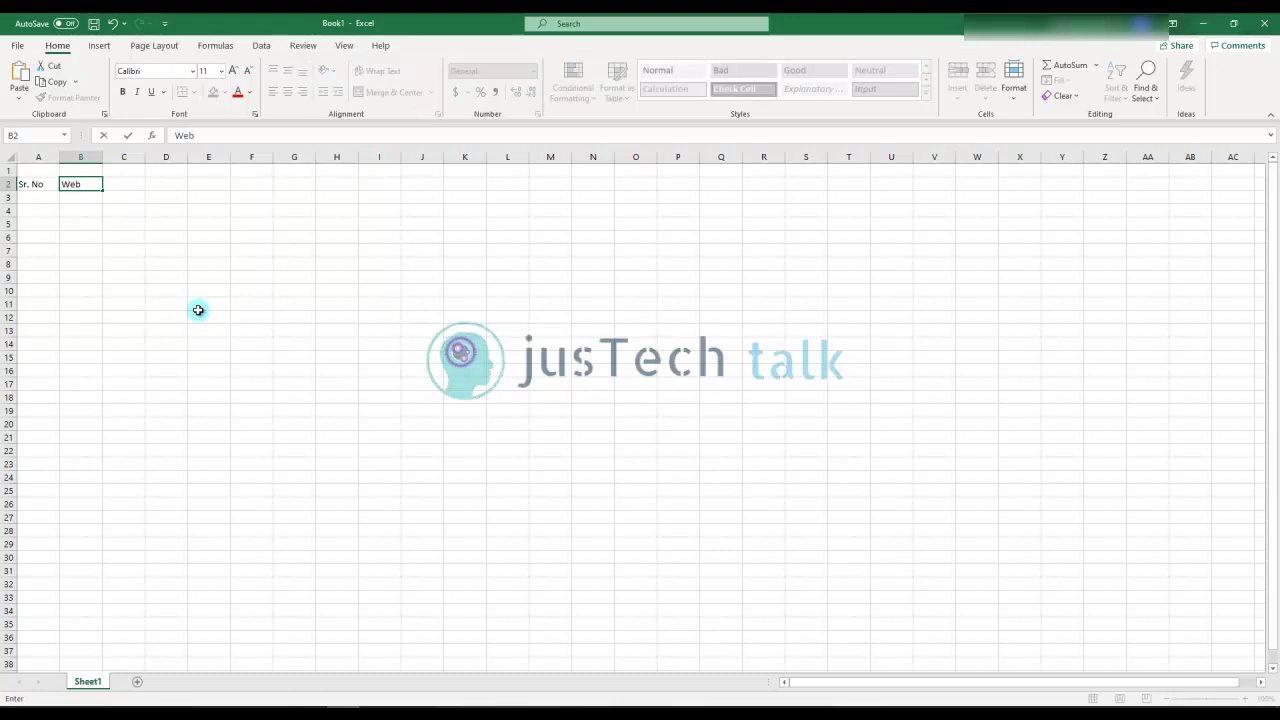
{"action": "type", "text": "/Machine"}
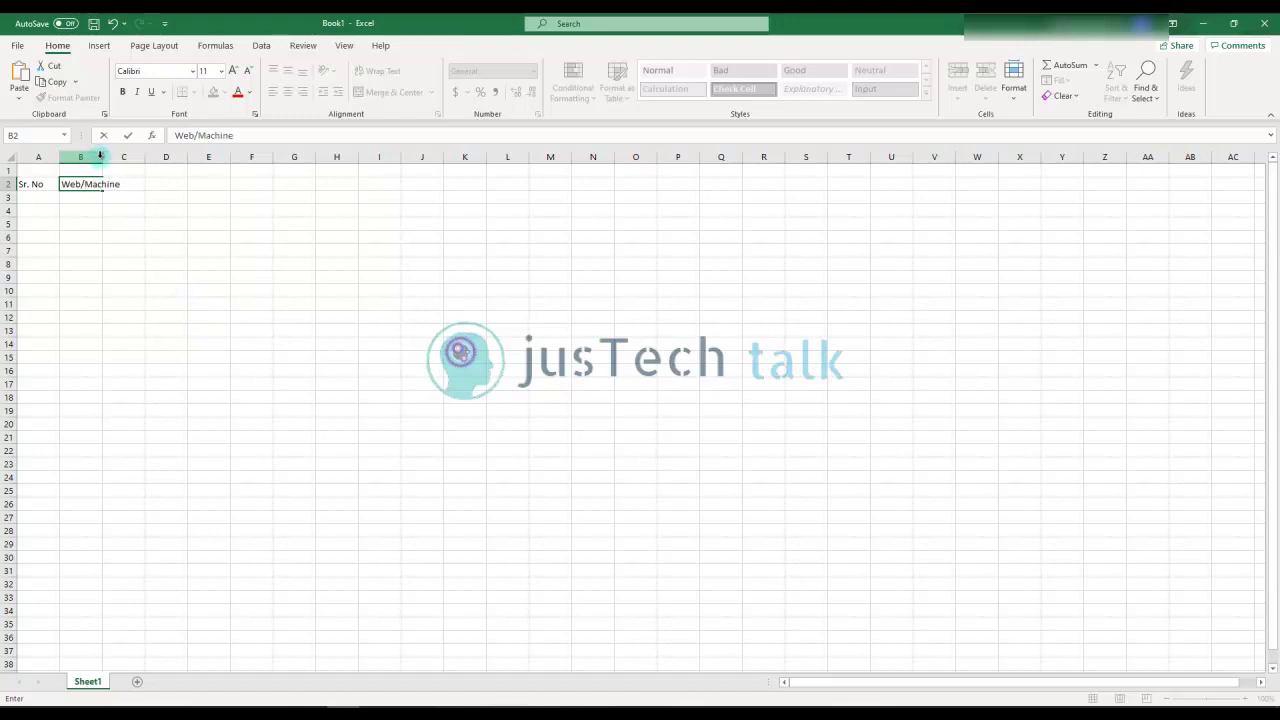
{"action": "left_click", "coordinate": [133, 258]}
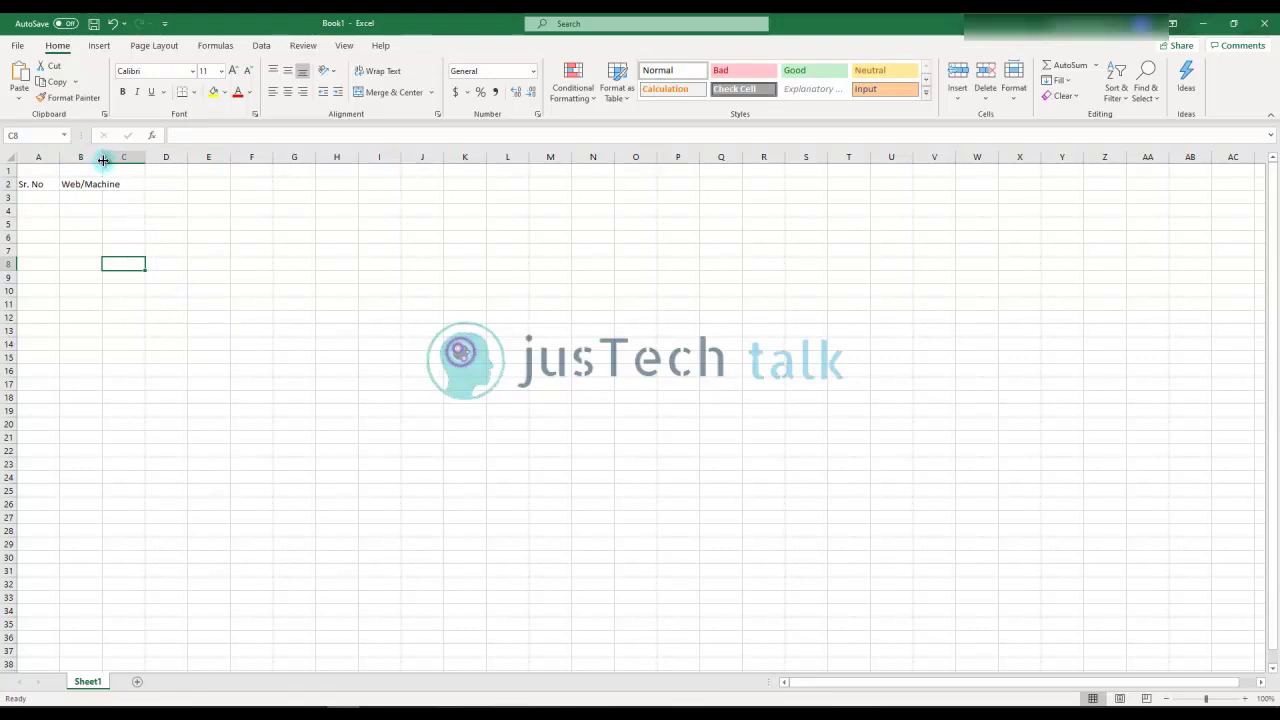
{"action": "double_click", "coordinate": [103, 160]}
Widen column C, add 'Username' and 'Password' headers in C2:D2, and widen column D
{"action": "left_click_drag", "start_coordinate": [166, 158], "coordinate": [247, 161]}
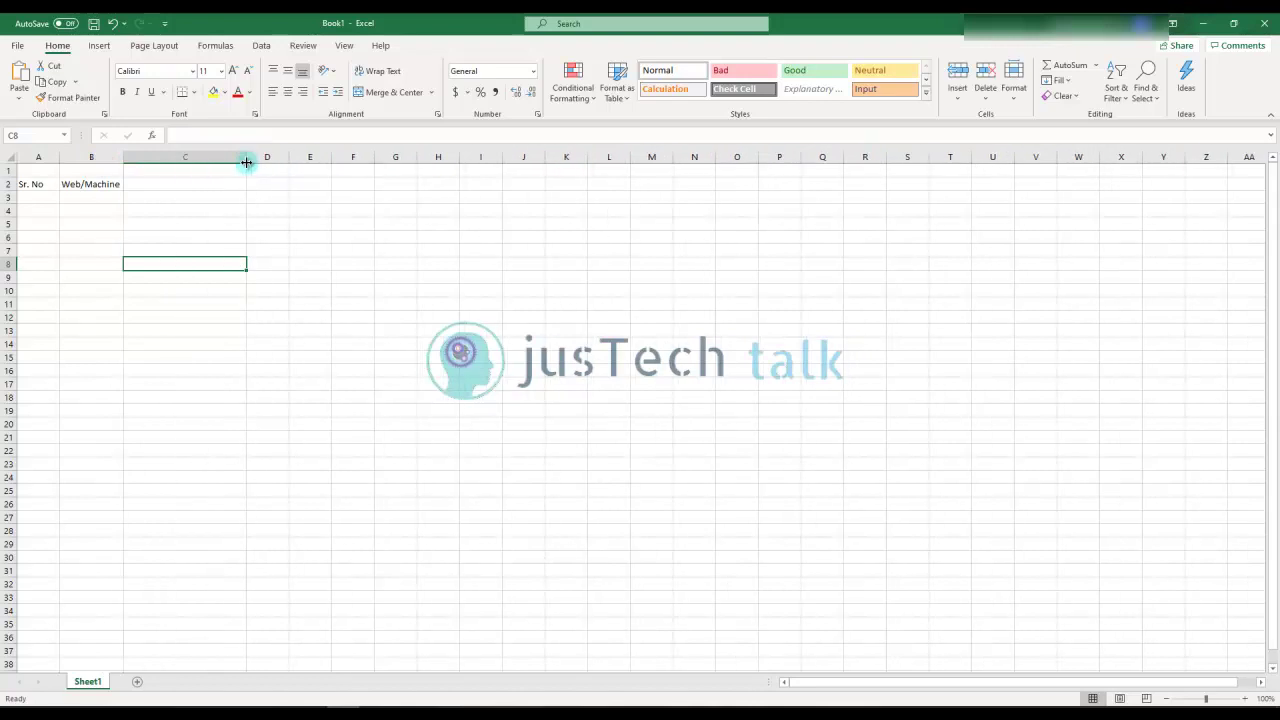
{"action": "left_click", "coordinate": [195, 181]}
{"action": "type", "text": "Username"}
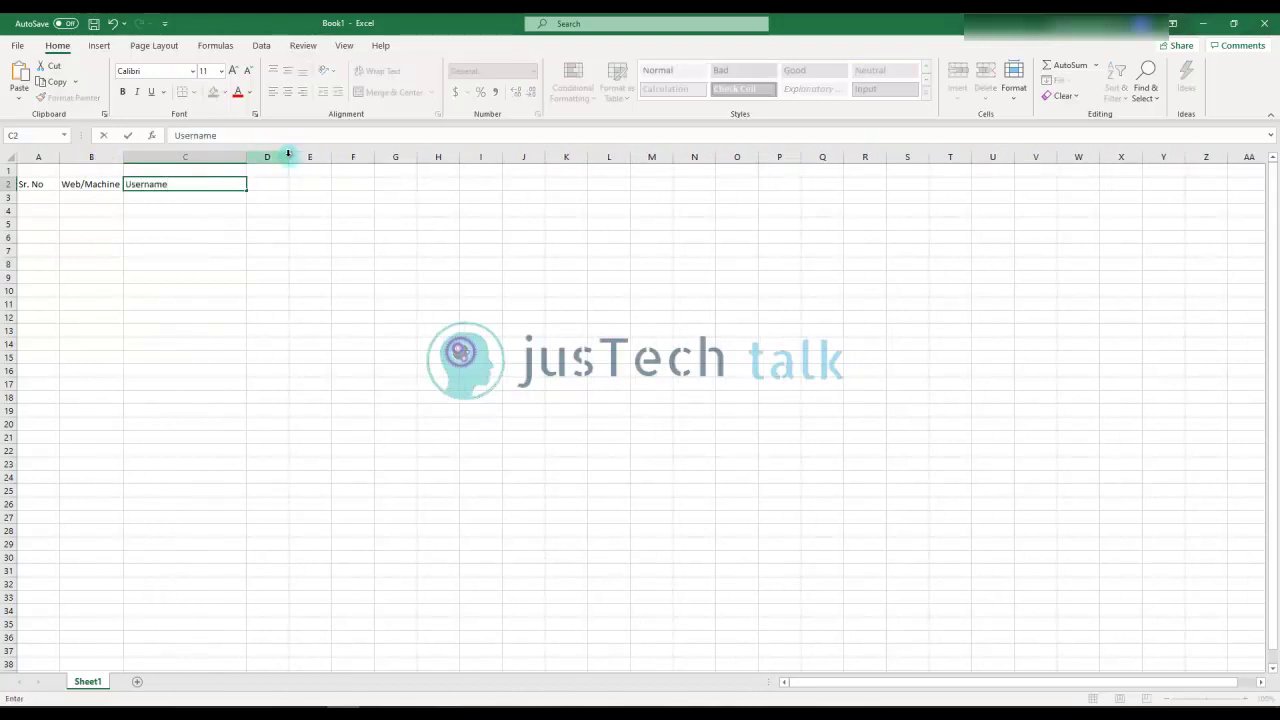
{"action": "left_click", "coordinate": [276, 184]}
{"action": "type", "text": "Password"}
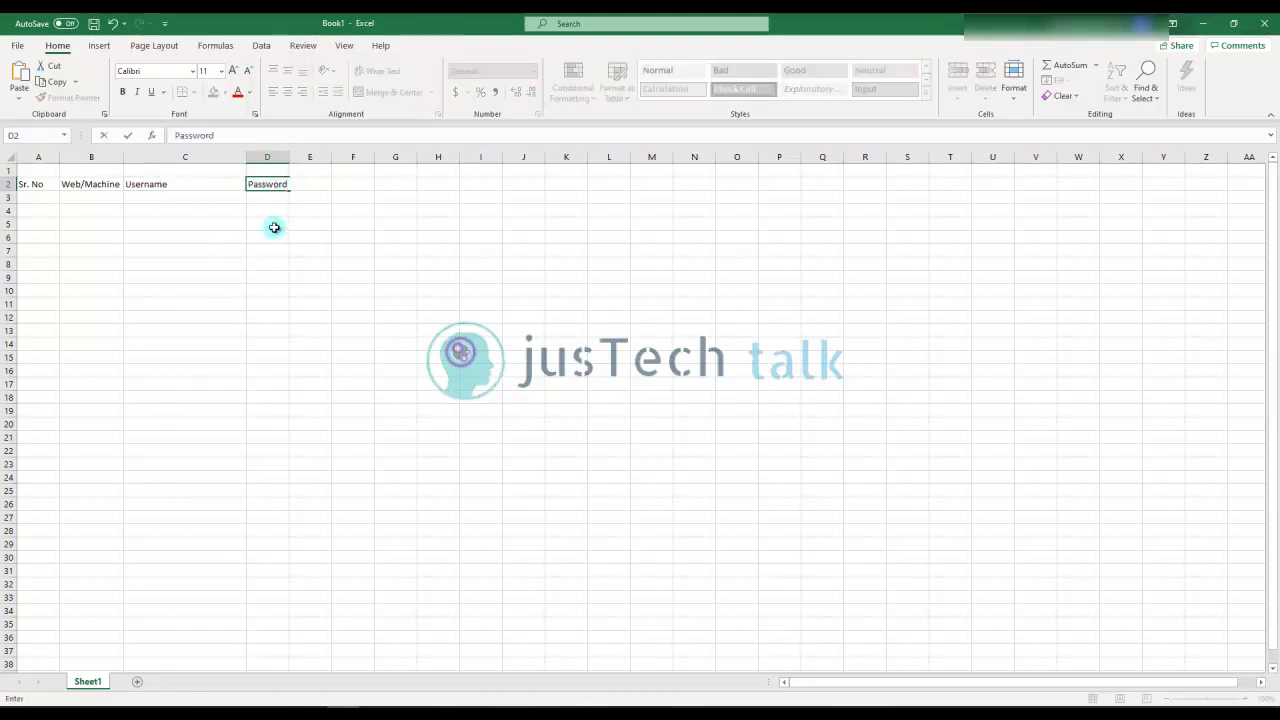
{"action": "left_click", "coordinate": [276, 243]}
{"action": "left_click_drag", "start_coordinate": [289, 157], "coordinate": [348, 160]}
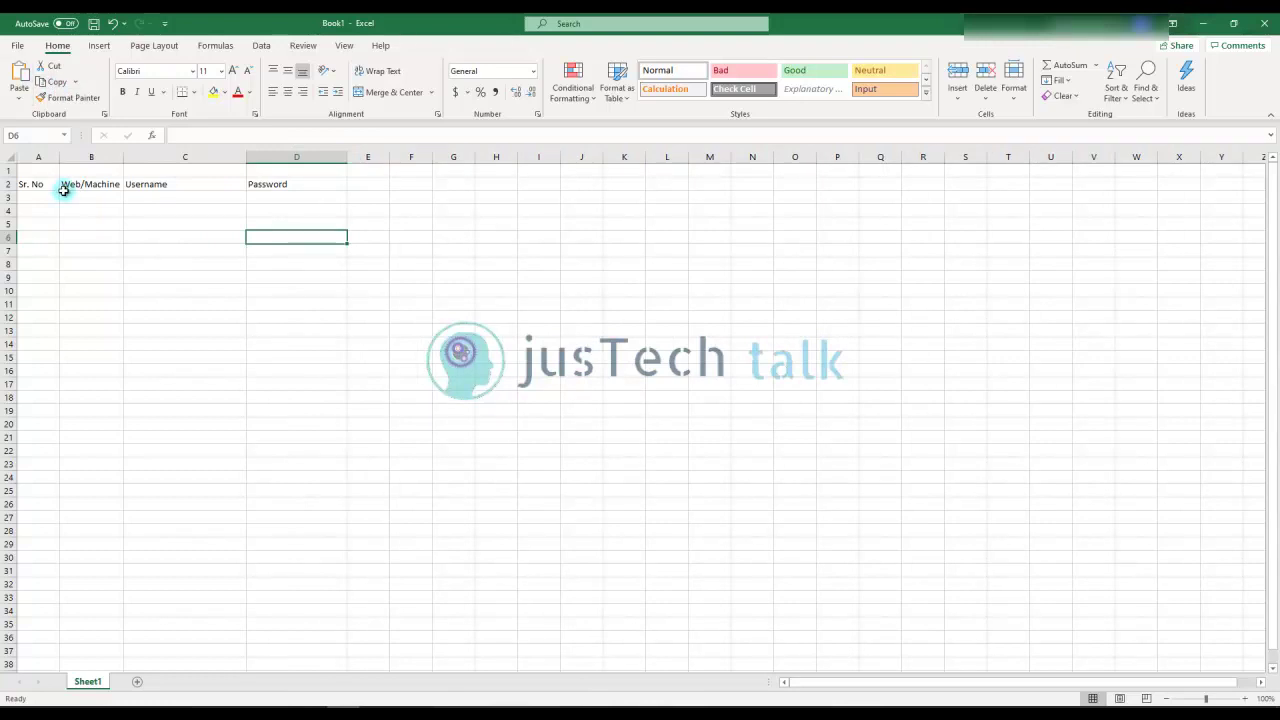
Save the workbook as Credentials.xlsx in the Documents folder
{"action": "left_click", "coordinate": [46, 196]}
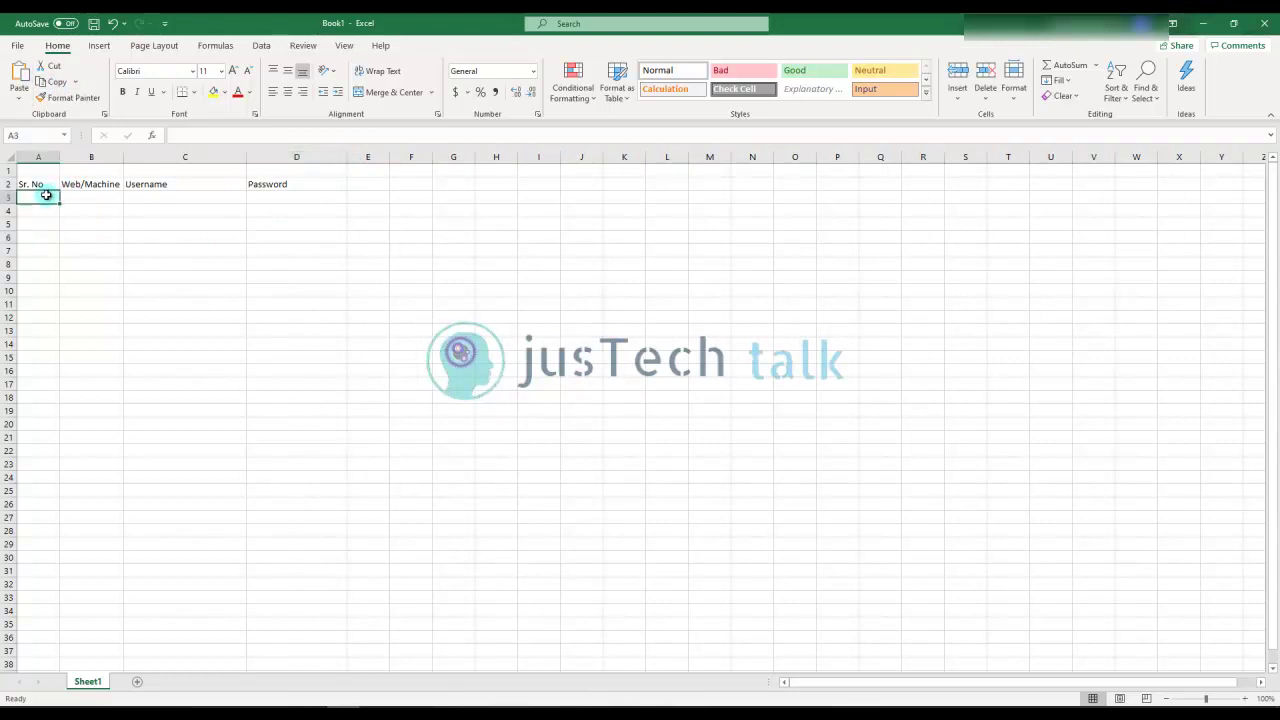
{"action": "left_click", "coordinate": [19, 45]}
{"action": "left_click", "coordinate": [58, 229]}
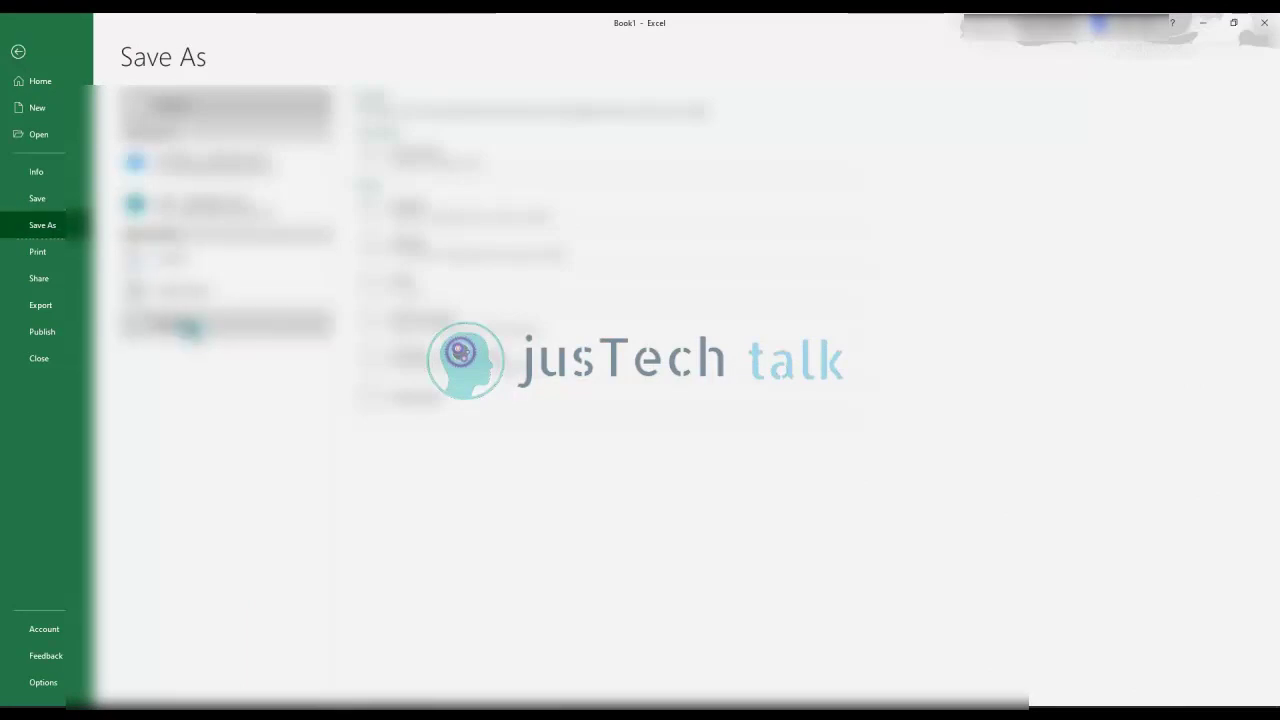
{"action": "left_click", "coordinate": [189, 329]}
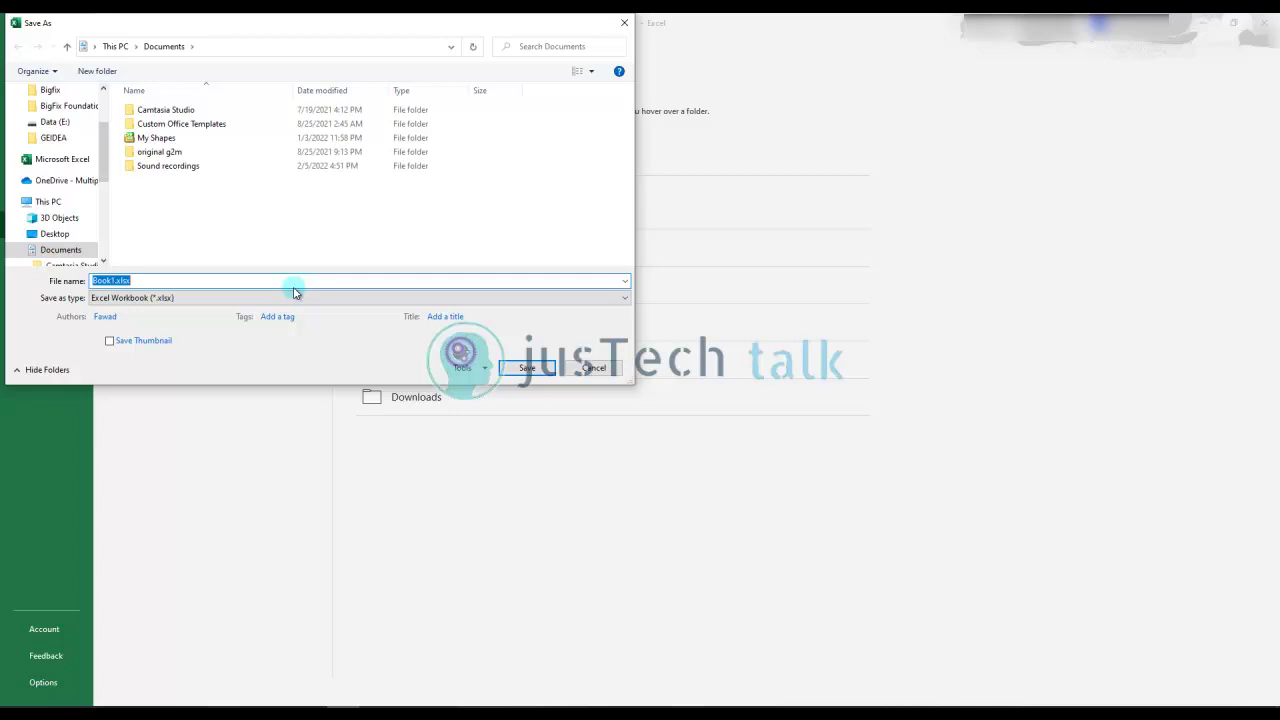
{"action": "type", "text": "Credentials"}
{"action": "key", "text": "Return"}
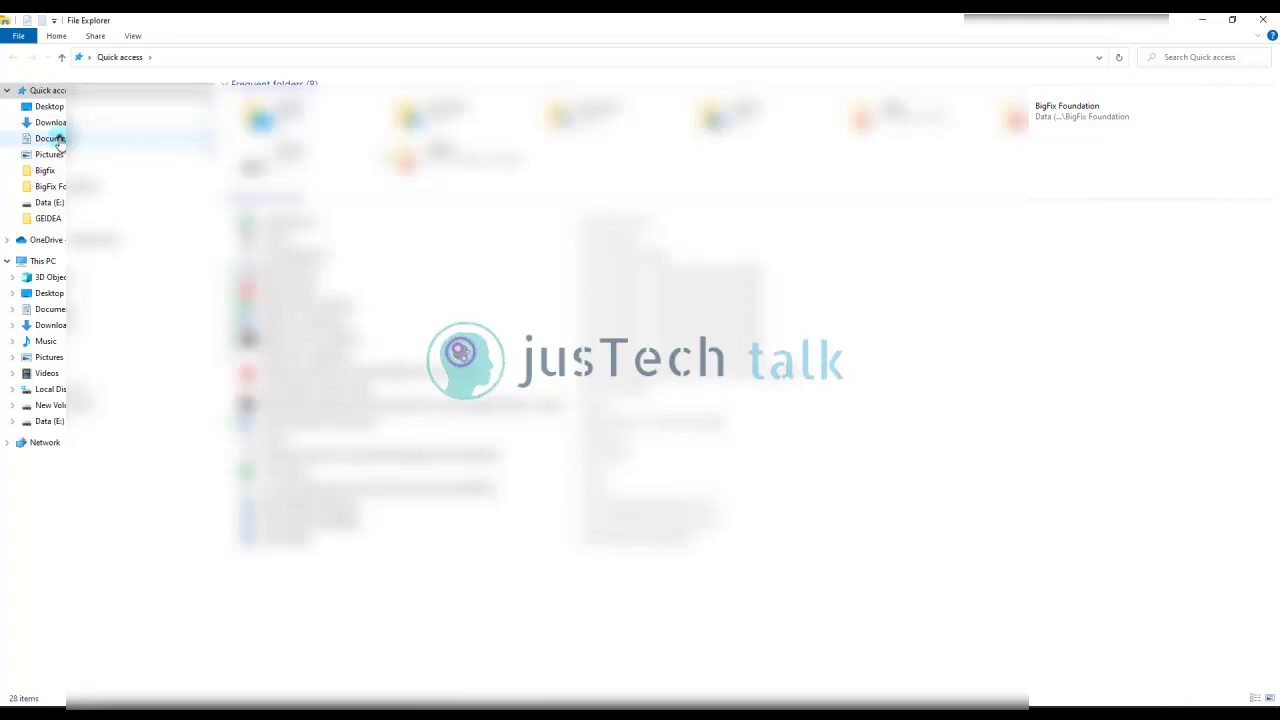
Open Credentials.xlsx from the Documents folder in File Explorer
{"action": "left_click", "coordinate": [55, 139]}
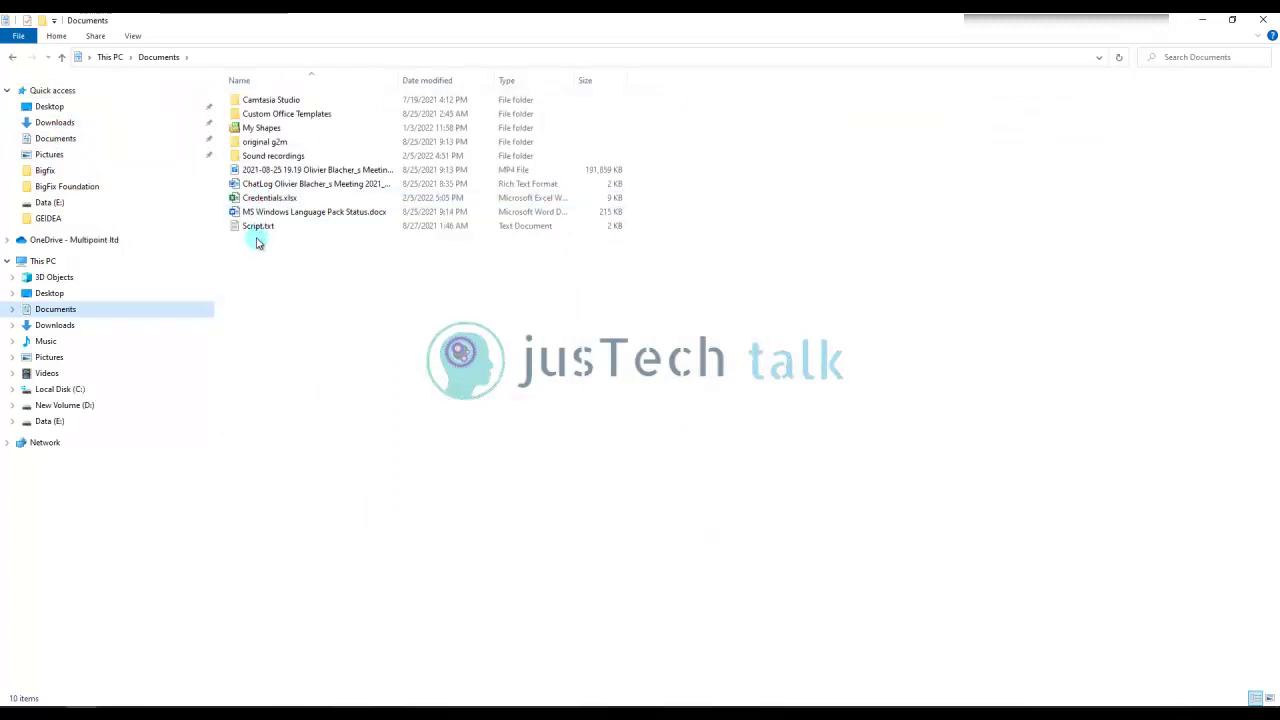
{"action": "double_click", "coordinate": [270, 198]}
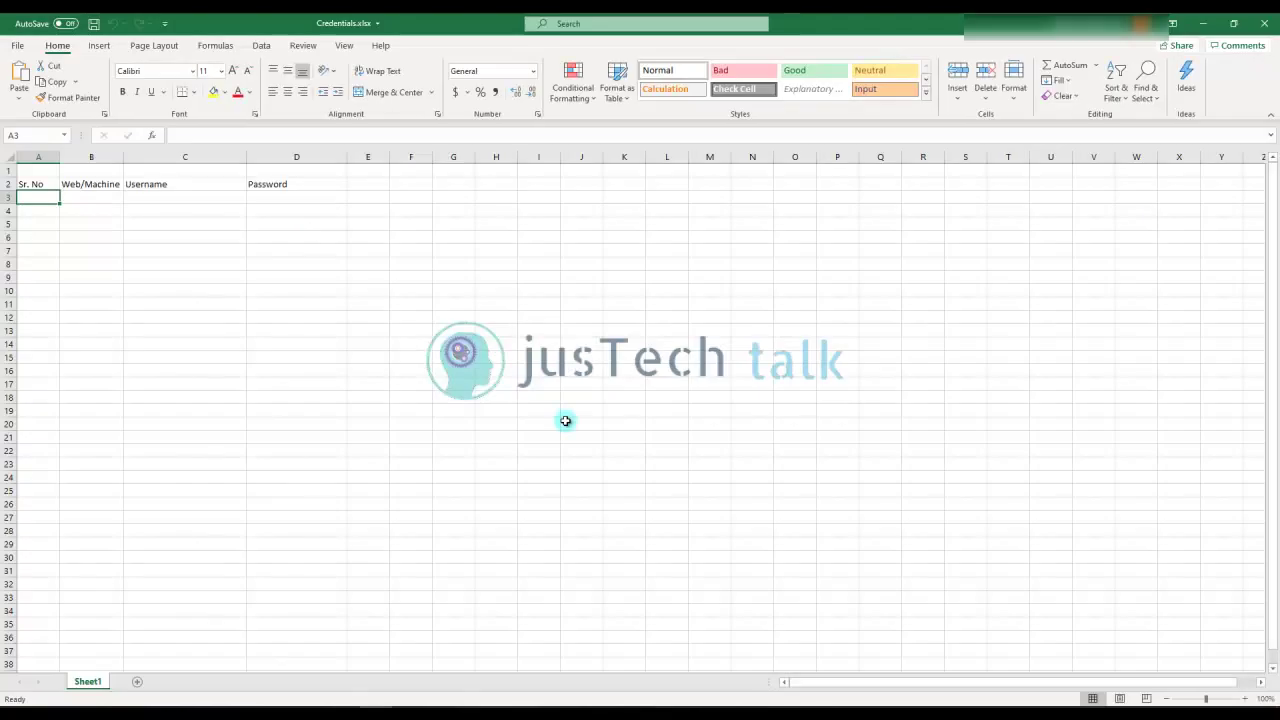
Open General Options from the Tools menu of the Save As dialog for Credentials.xlsx
{"action": "left_click", "coordinate": [18, 47]}
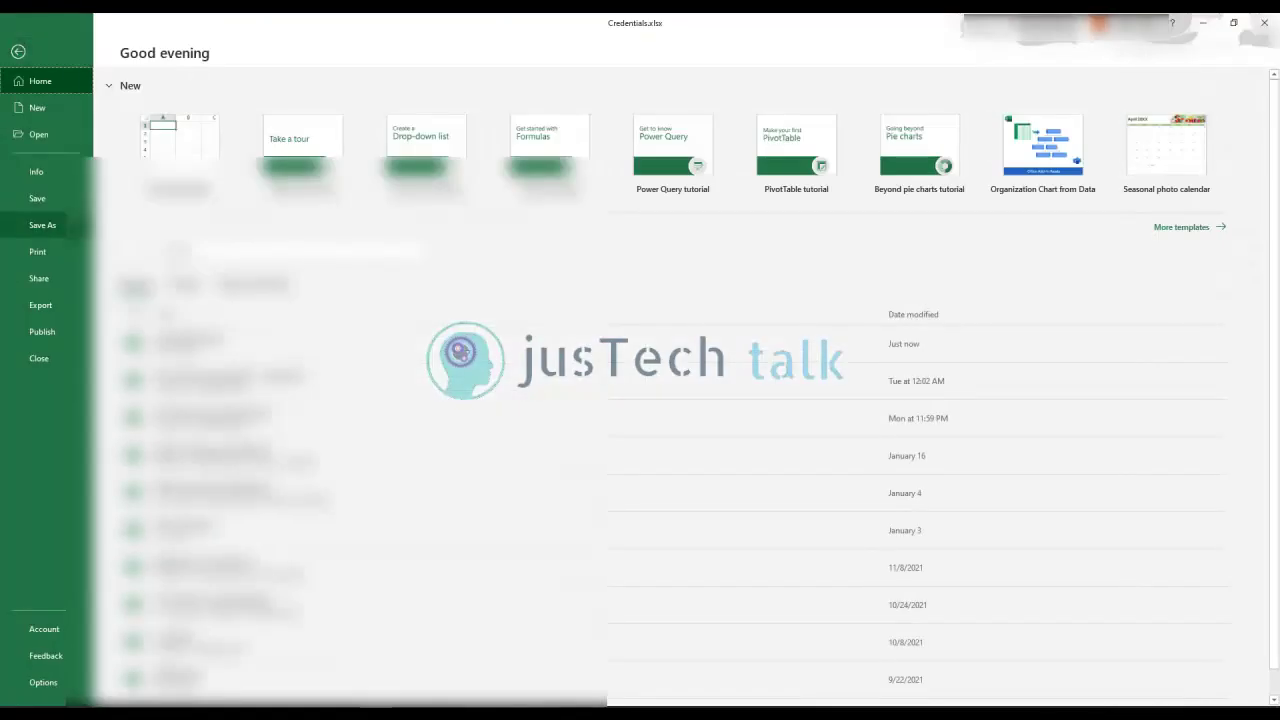
{"action": "left_click", "coordinate": [42, 225]}
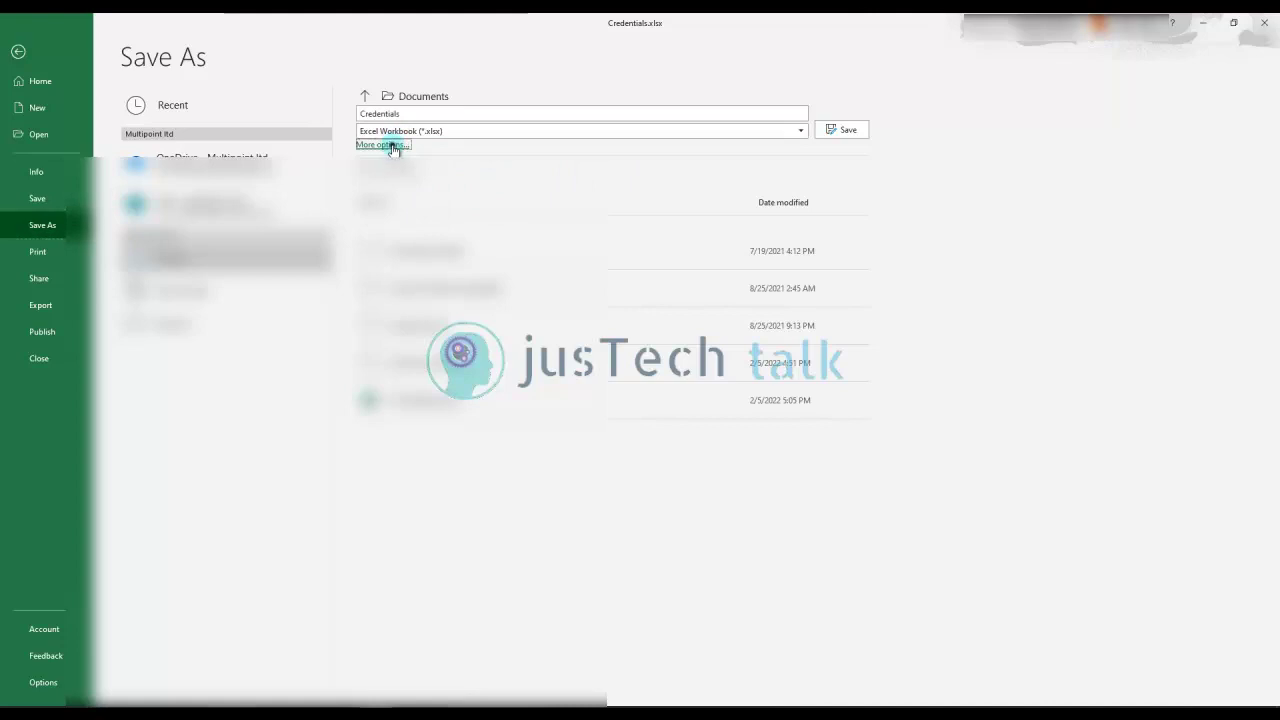
{"action": "left_click", "coordinate": [390, 143]}
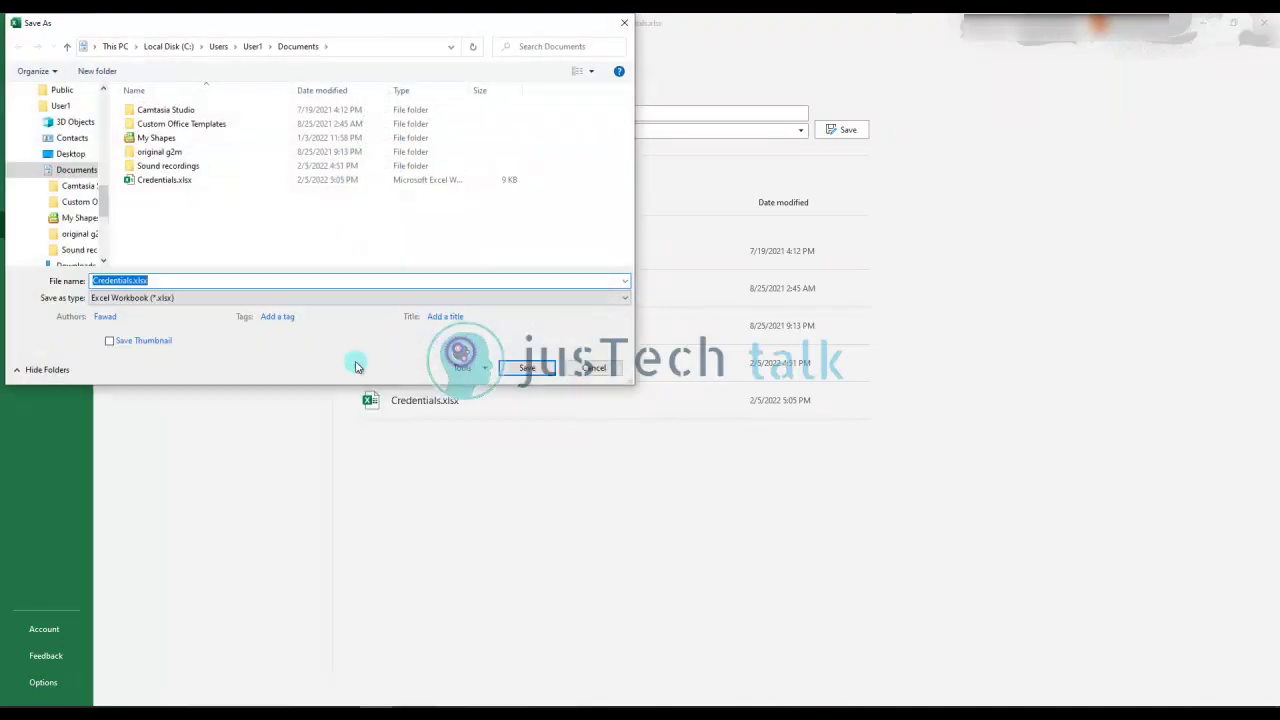
{"action": "left_click", "coordinate": [470, 368]}
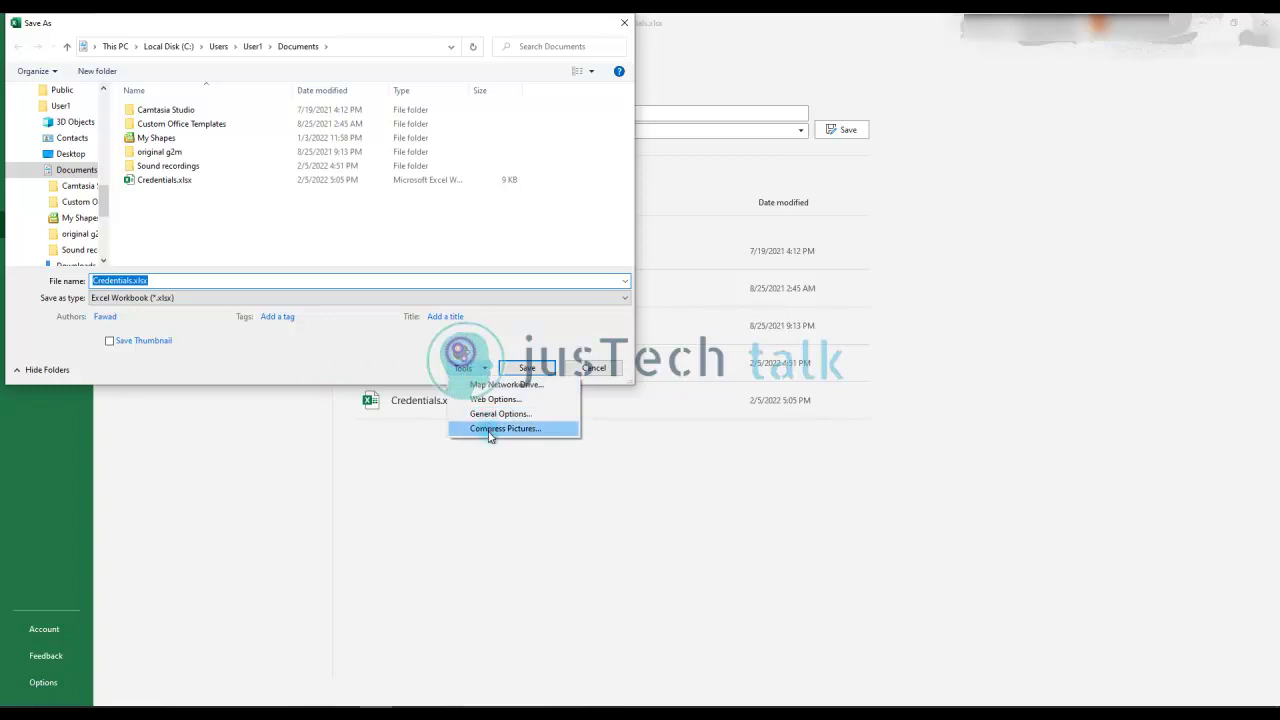
{"action": "left_click", "coordinate": [495, 414]}
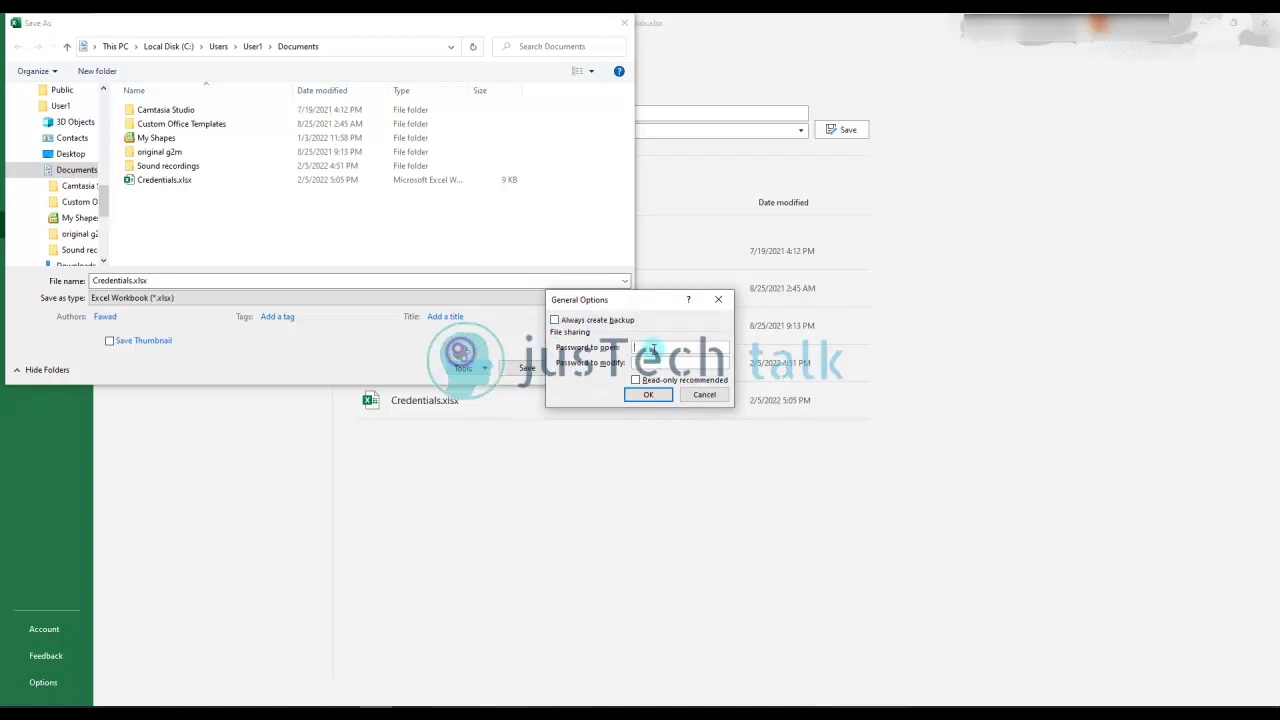
Set the password to open and the password to modify, confirming each one
{"action": "left_click", "coordinate": [666, 397]}
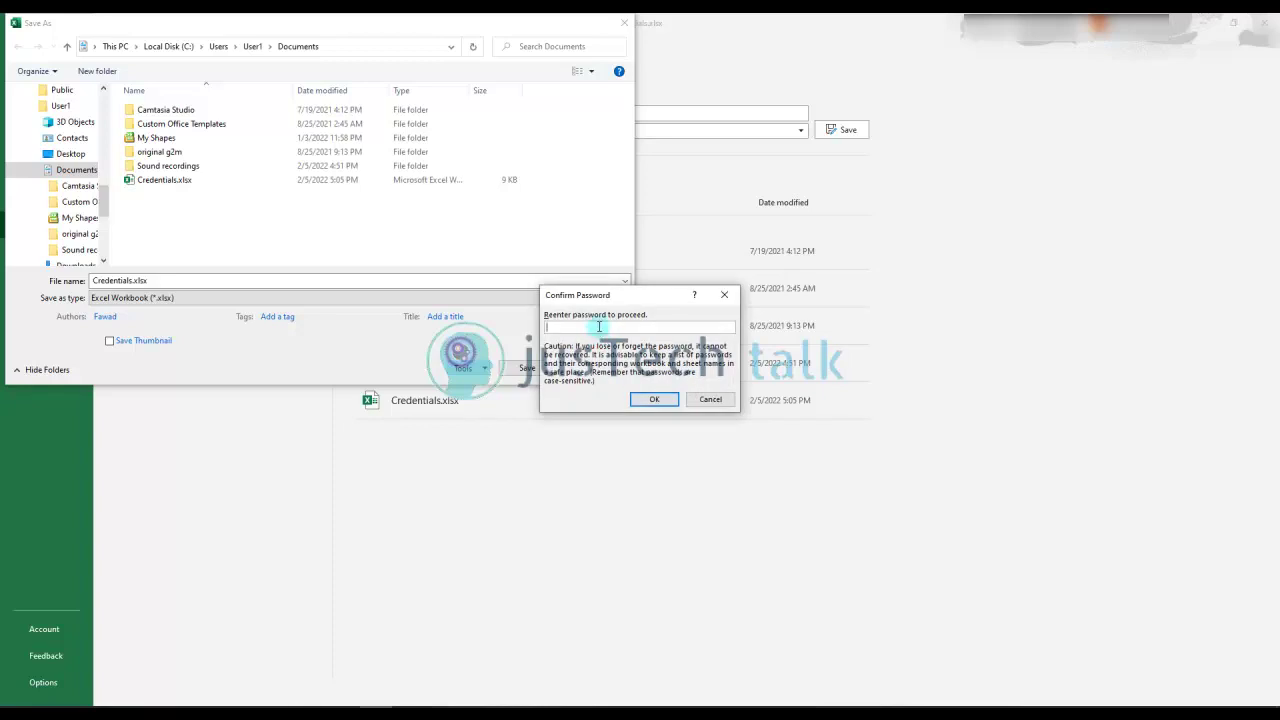
{"action": "left_click", "coordinate": [597, 326]}
{"action": "left_click", "coordinate": [656, 404]}
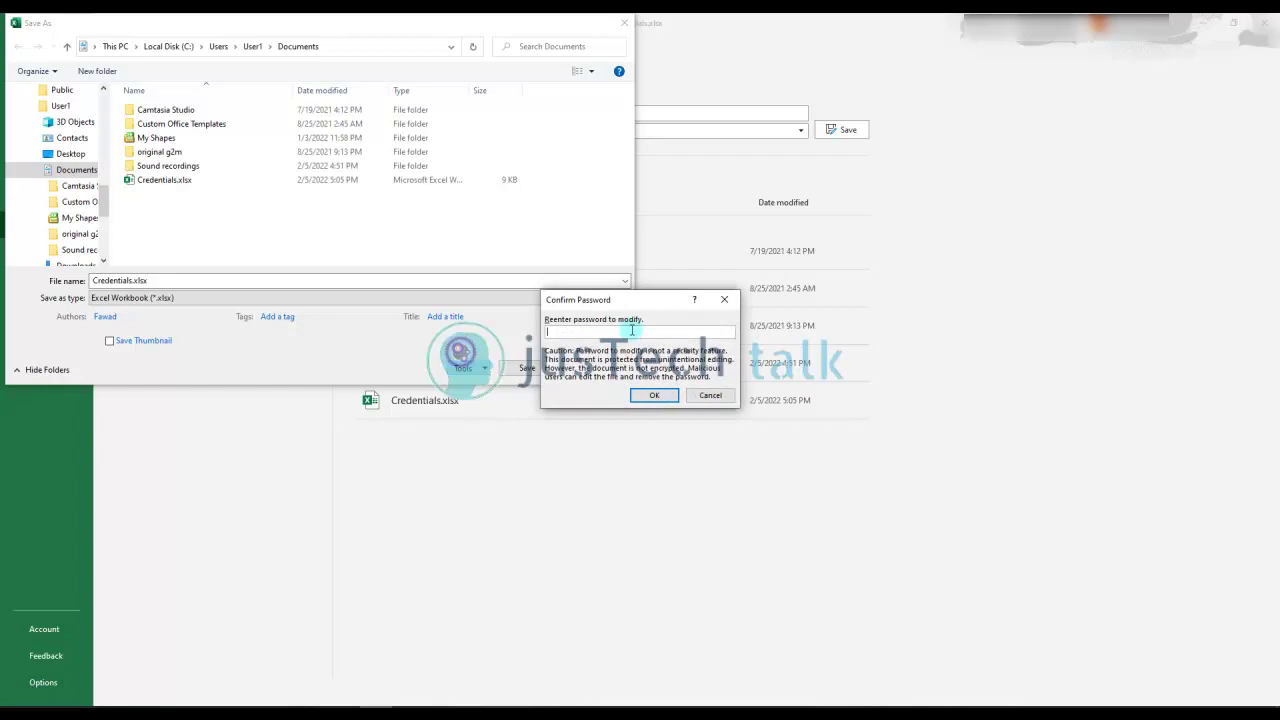
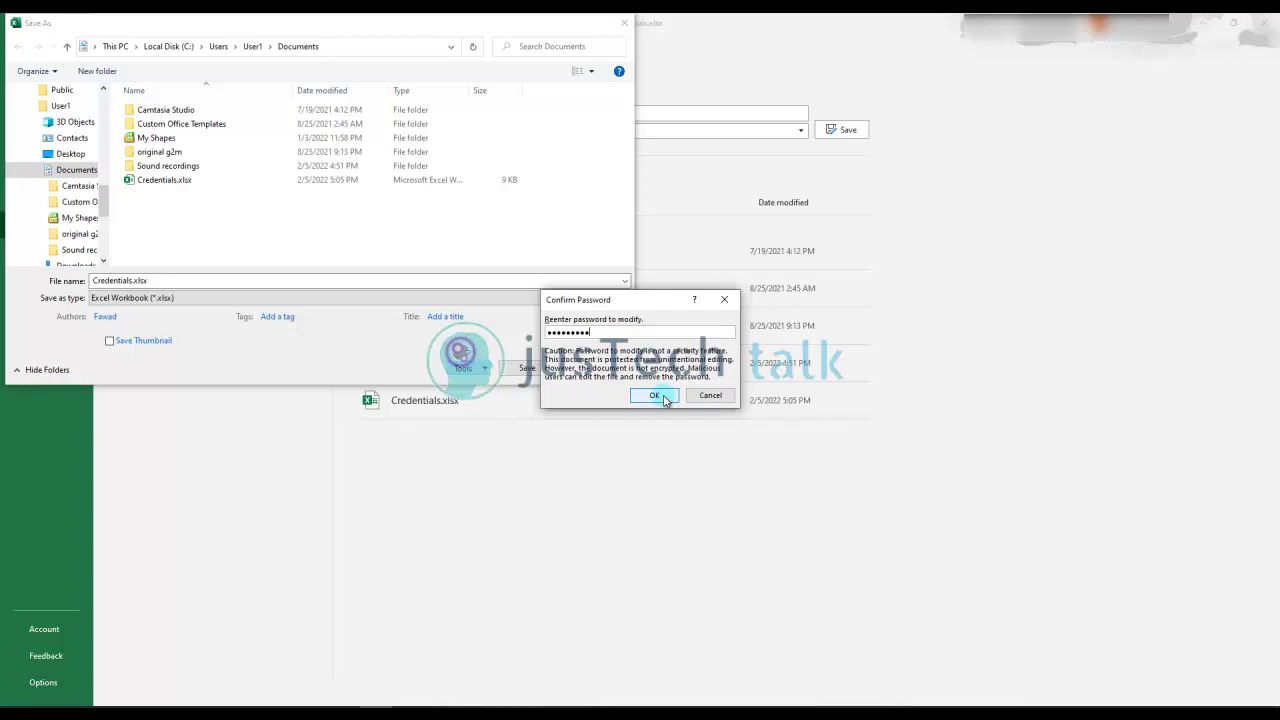
{"action": "left_click", "coordinate": [656, 396]}
Save over the existing Credentials.xlsx, close Excel, and reopen the file from Documents
{"action": "left_click", "coordinate": [522, 369]}
{"action": "left_click", "coordinate": [670, 367]}
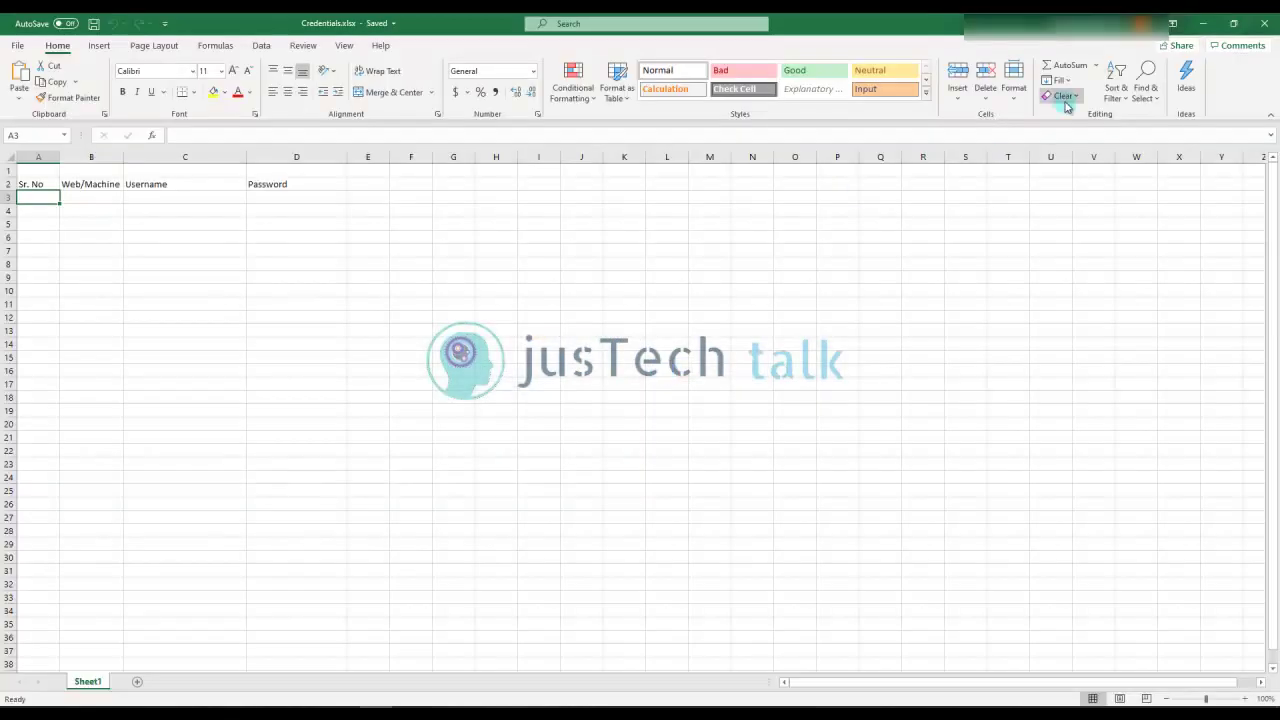
{"action": "left_click", "coordinate": [1264, 22]}
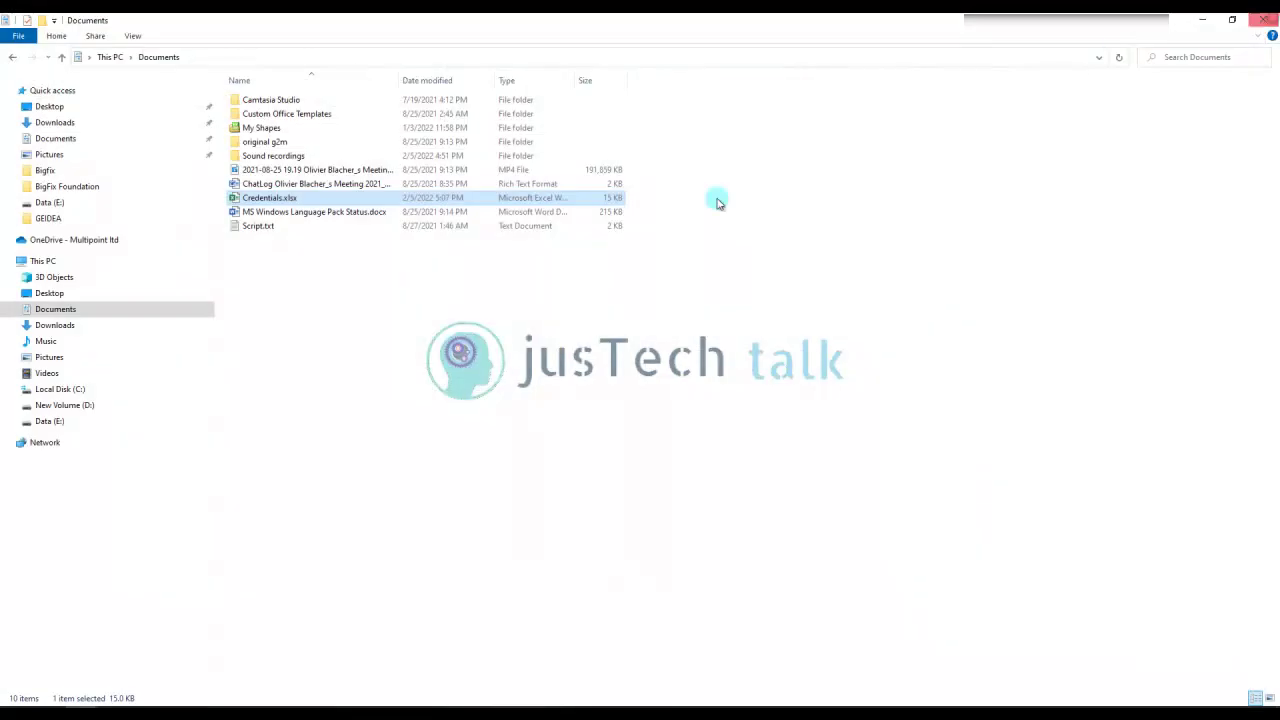
{"action": "double_click", "coordinate": [278, 200]}
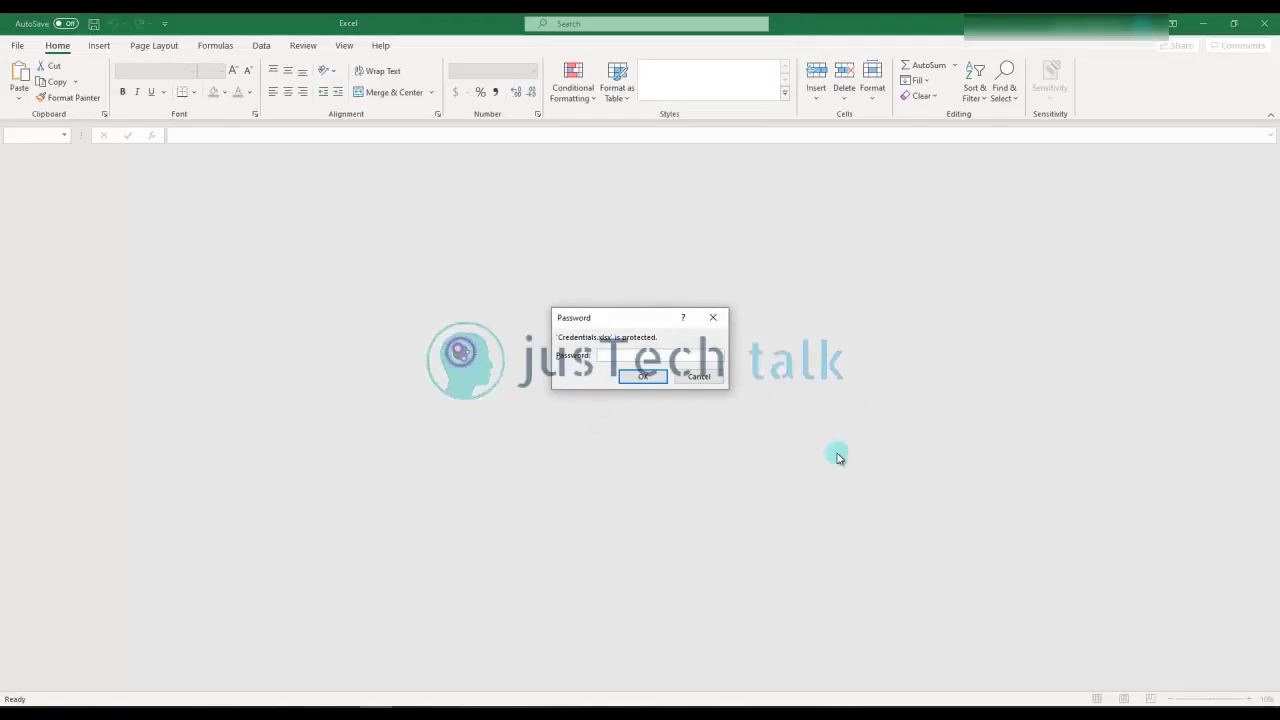
Enter the open password, then type the write-access password
{"action": "key", "text": "Return"}
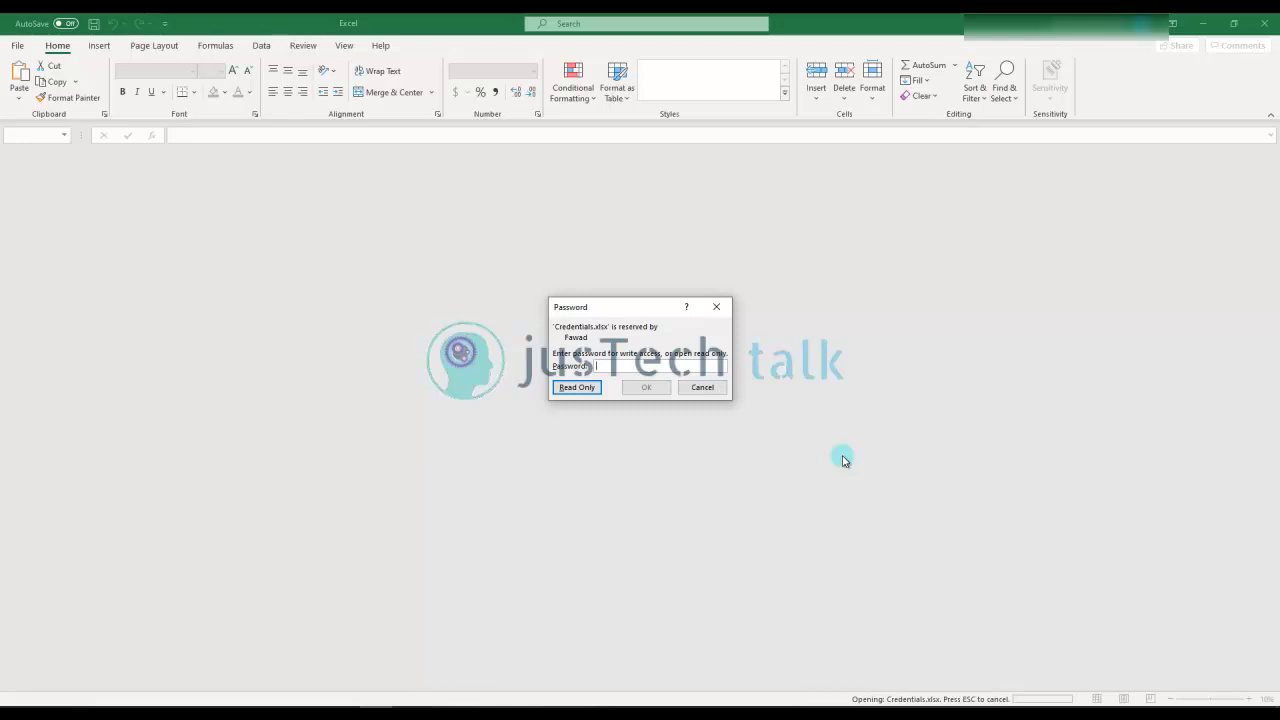
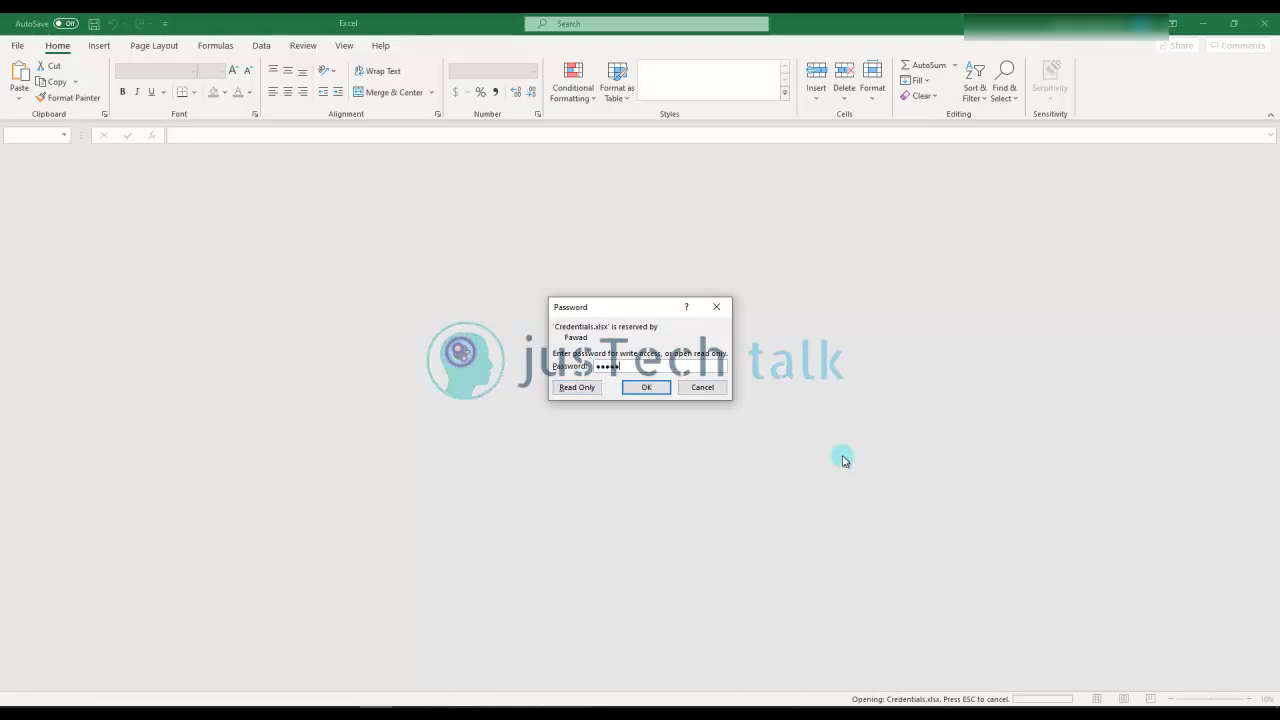
Open with write access and number Sr. No 1 through 5 in A3:A7 by fill
{"action": "key", "text": "Return"}
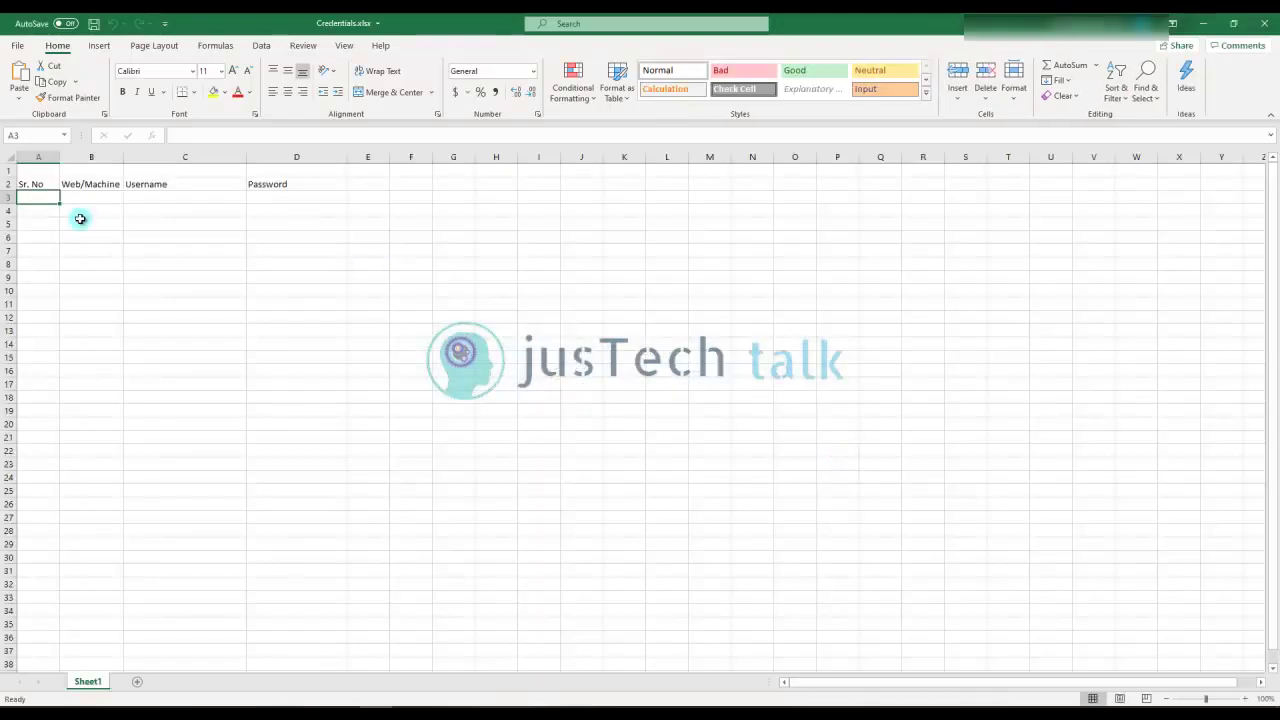
{"action": "type", "text": "1"}
{"action": "left_click", "coordinate": [32, 210]}
{"action": "type", "text": "2"}
{"action": "left_click", "coordinate": [40, 199]}
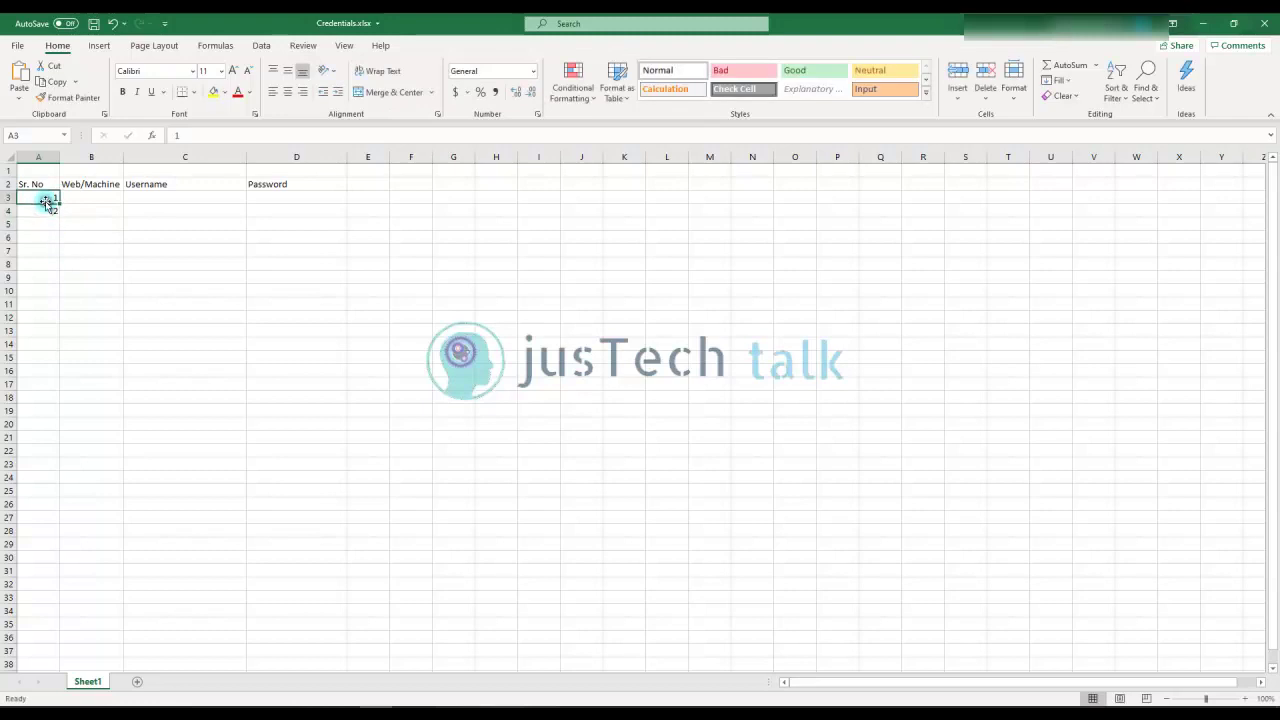
{"action": "left_click_drag", "start_coordinate": [47, 200], "coordinate": [57, 251]}
Enter Outlook in B3, its e-mail username in C3, and its password in D3
{"action": "left_click", "coordinate": [121, 197]}
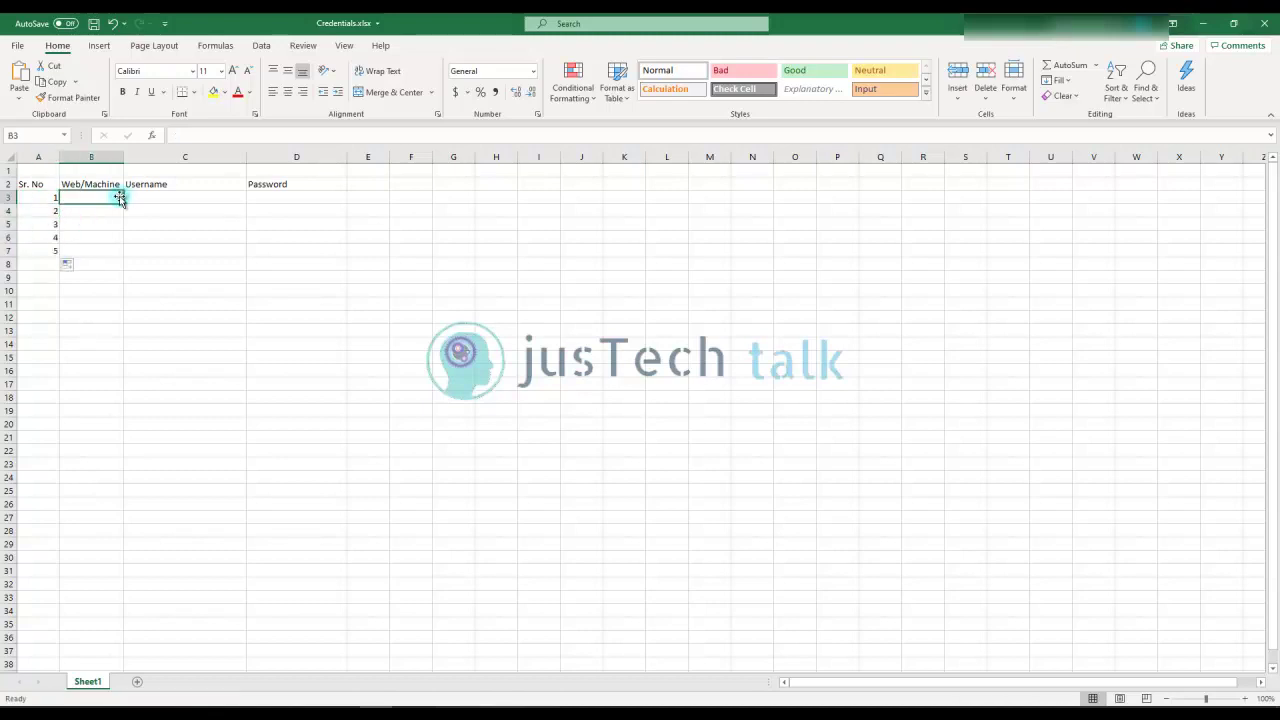
{"action": "type", "text": "Ht"}
{"action": "type", "text": "Outlook"}
{"action": "key", "text": "Tab"}
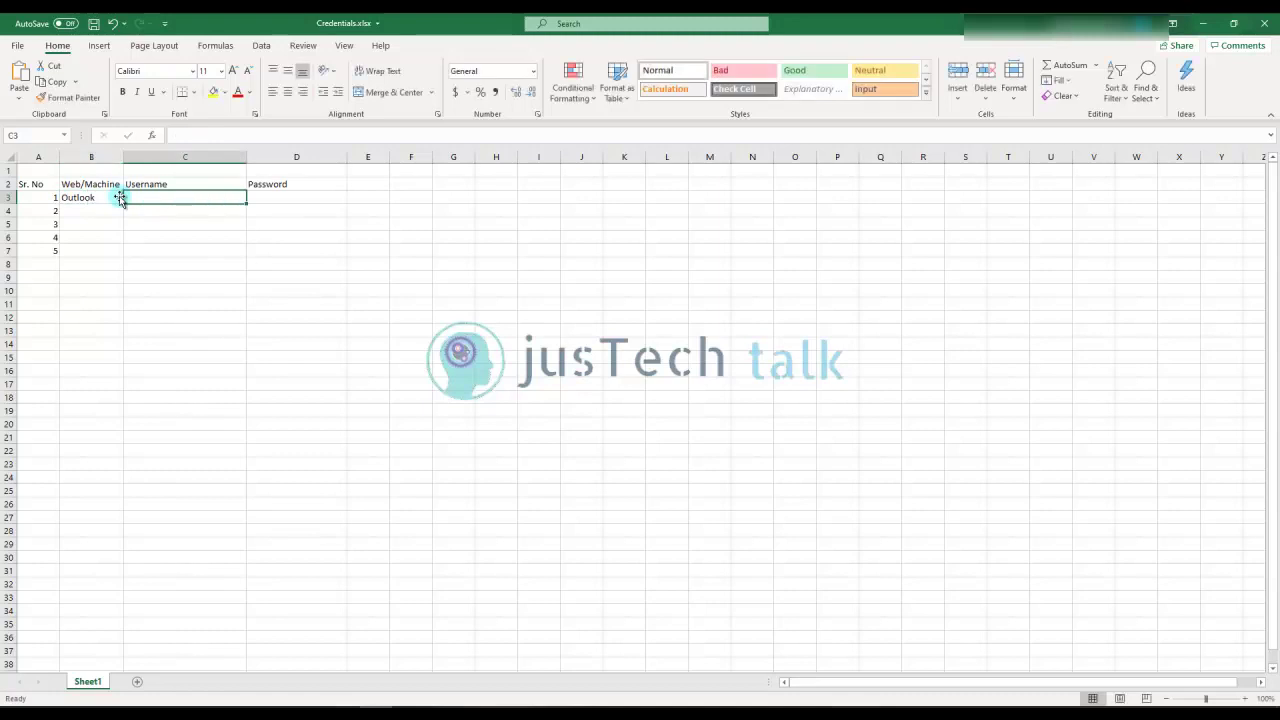
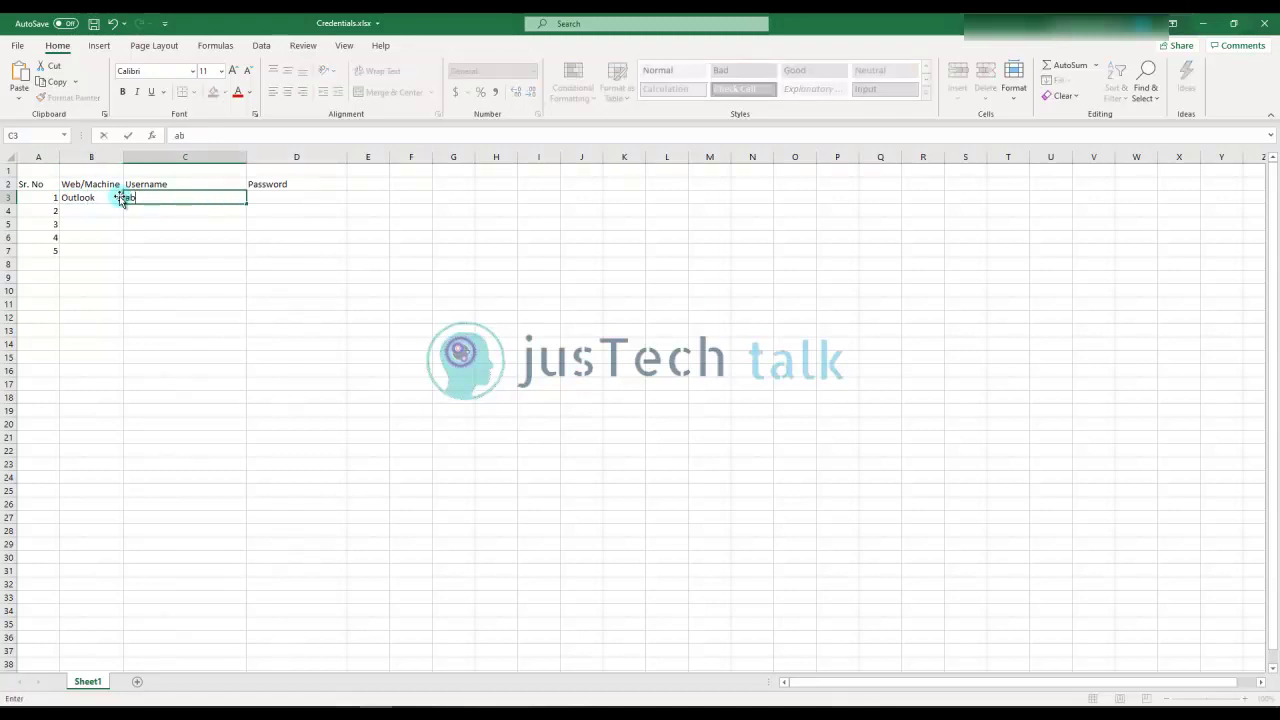
{"action": "key", "text": "Tab"}
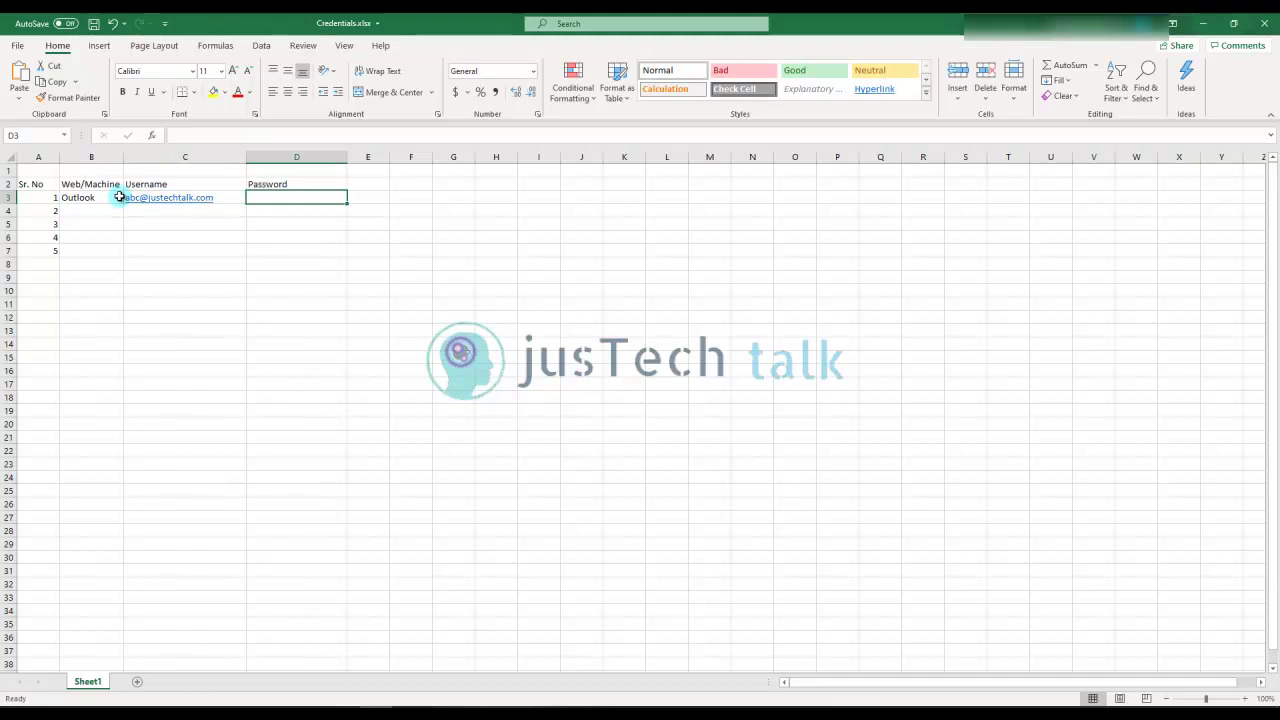
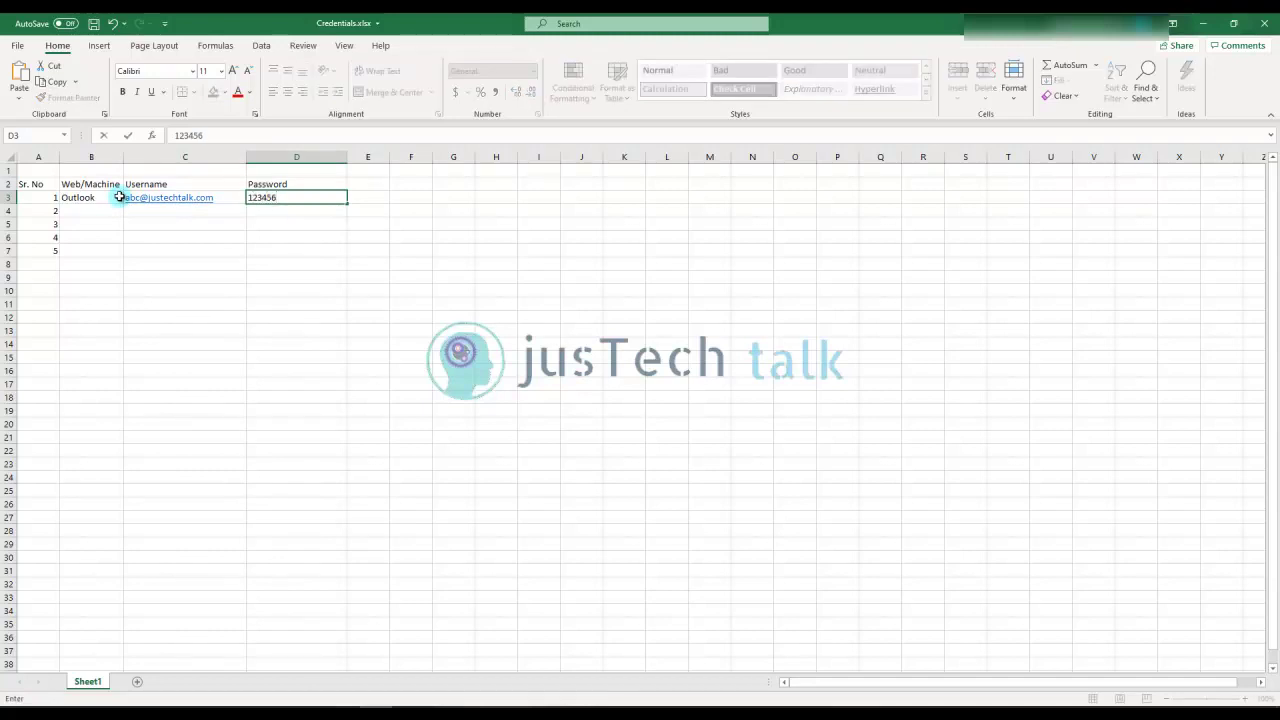
Make the Outlook password in D3 white font so it appears blank
{"action": "left_click", "coordinate": [291, 208]}
{"action": "left_click", "coordinate": [292, 197]}
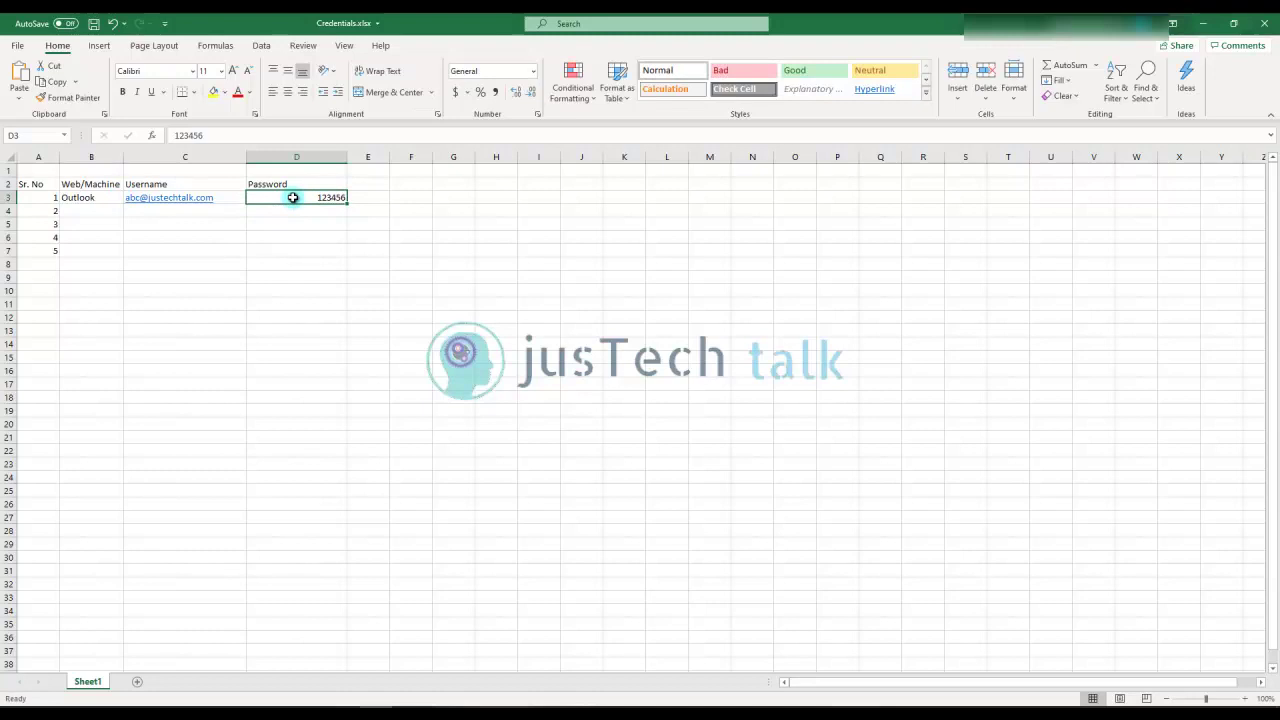
{"action": "left_click", "coordinate": [250, 92]}
{"action": "left_click", "coordinate": [247, 142]}
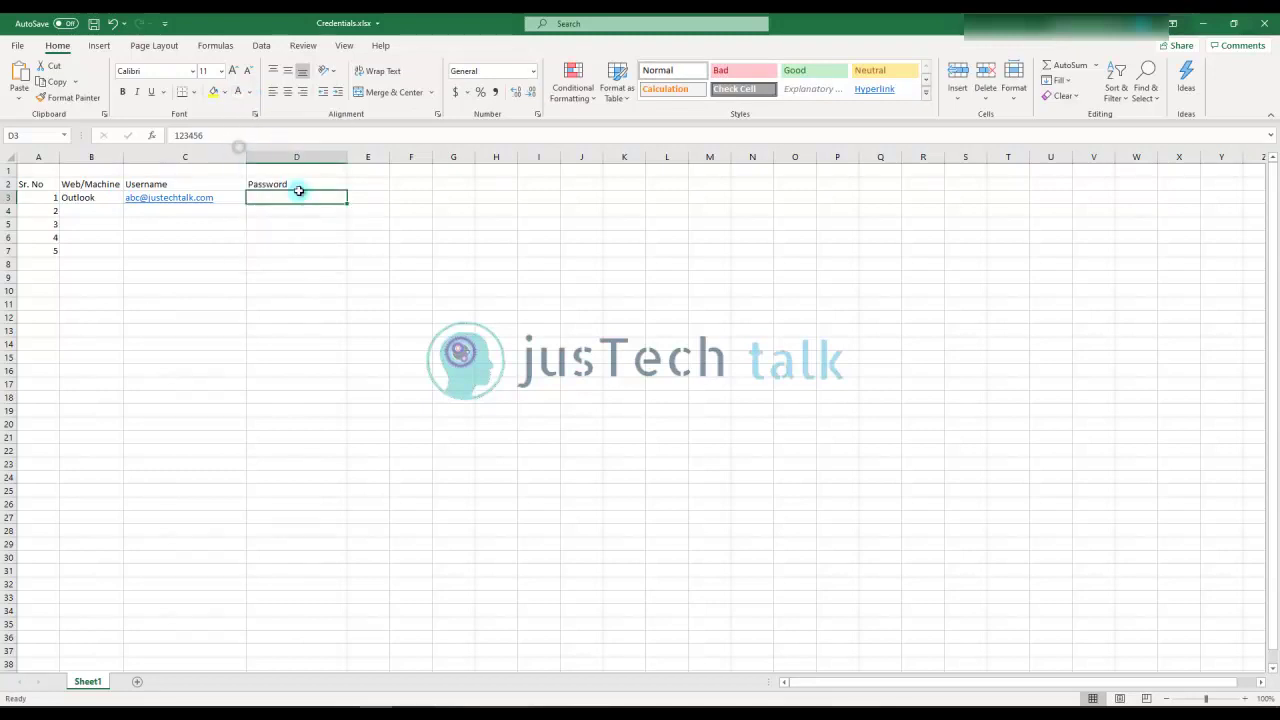
{"action": "left_click", "coordinate": [313, 222]}
Copy D3's white-text format onto D4:D8 with Format Painter
{"action": "left_click", "coordinate": [316, 197]}
{"action": "left_click", "coordinate": [76, 99]}
{"action": "left_click", "coordinate": [292, 210]}
{"action": "mouse_move", "coordinate": [292, 210]}
{"action": "left_mouse_down"}
{"action": "mouse_move", "coordinate": [300, 343]}
{"action": "mouse_move", "coordinate": [301, 258]}
{"action": "left_mouse_up"}
{"action": "left_click", "coordinate": [254, 303]}
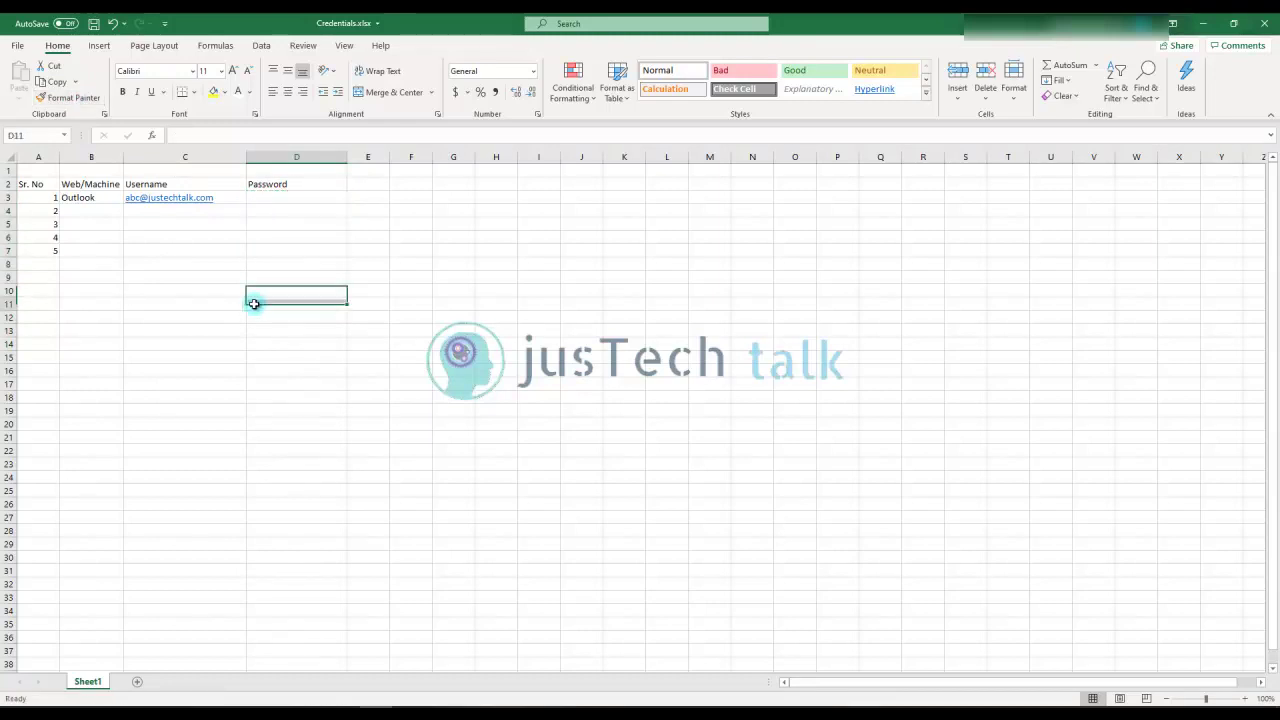
Enter Azure in B4 with its username in C4 and password in D4
{"action": "left_click", "coordinate": [79, 211]}
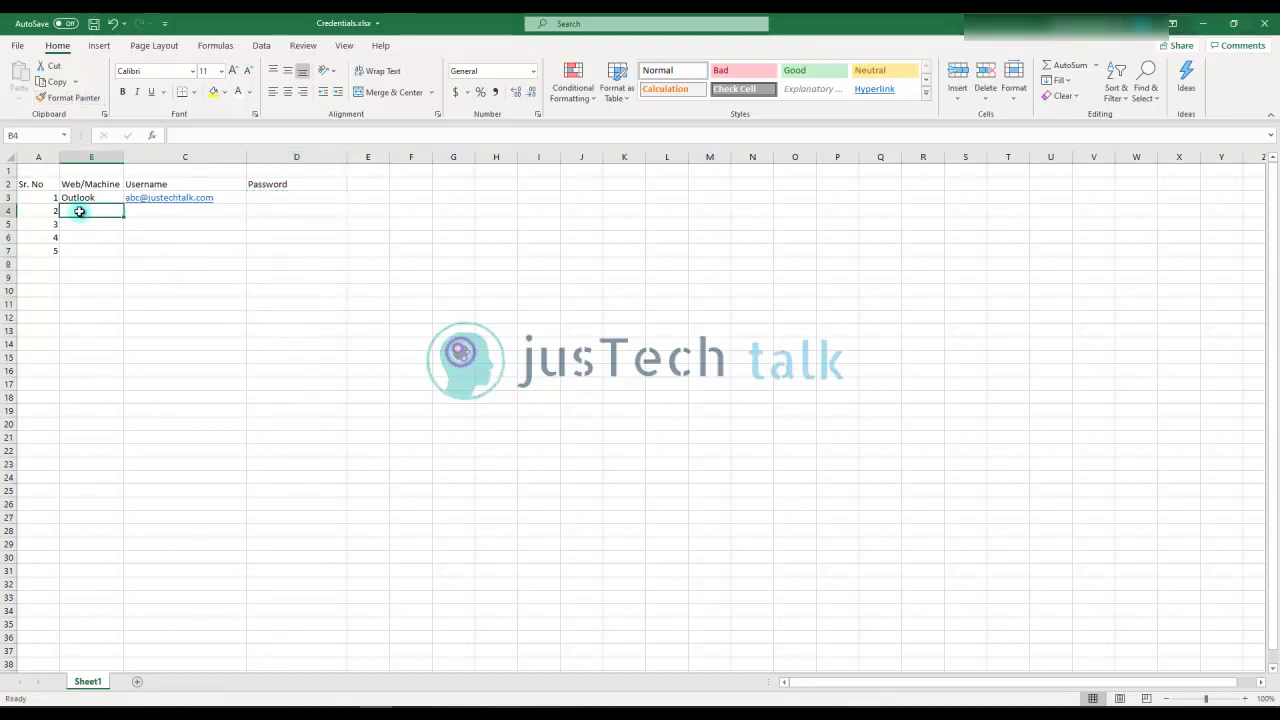
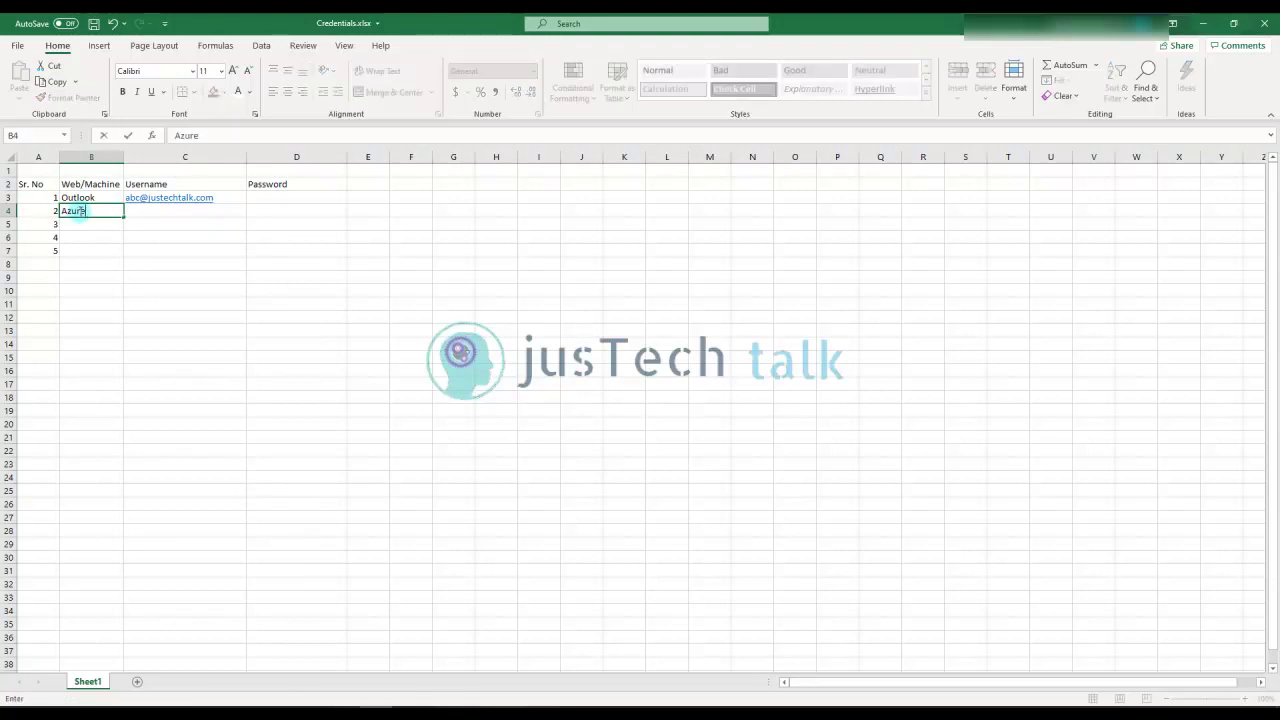
{"action": "key", "text": "Tab"}
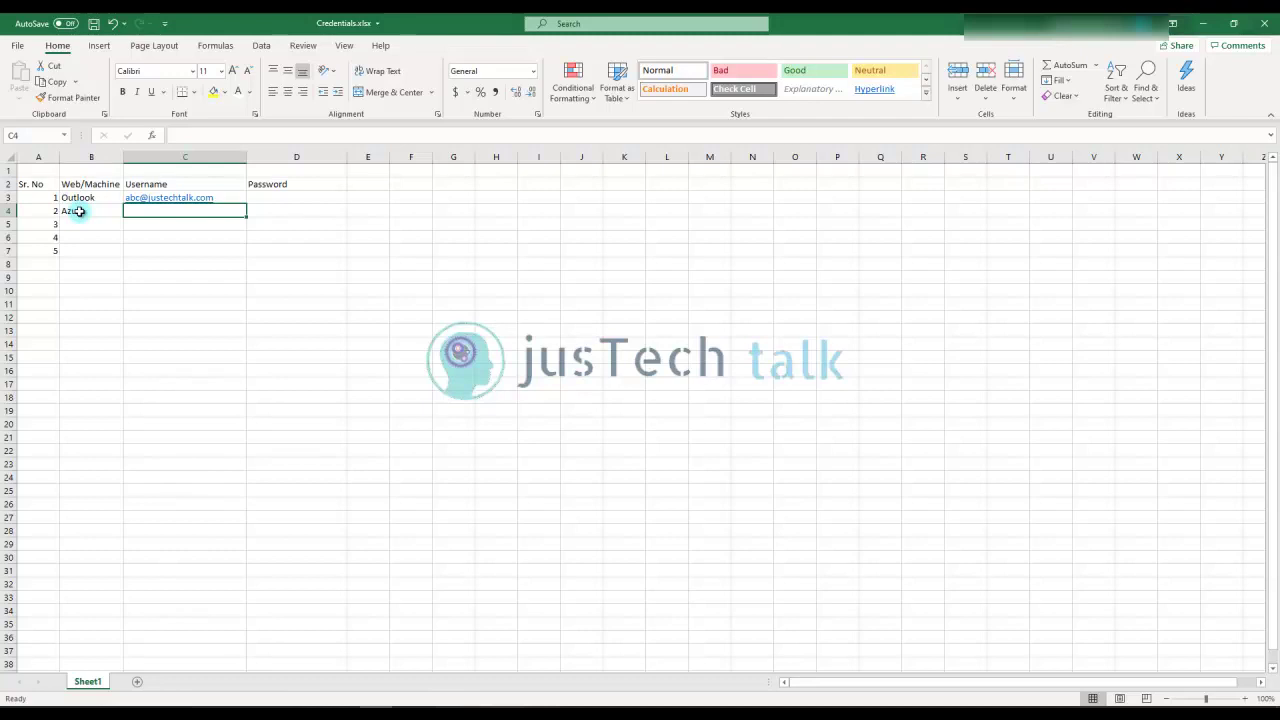
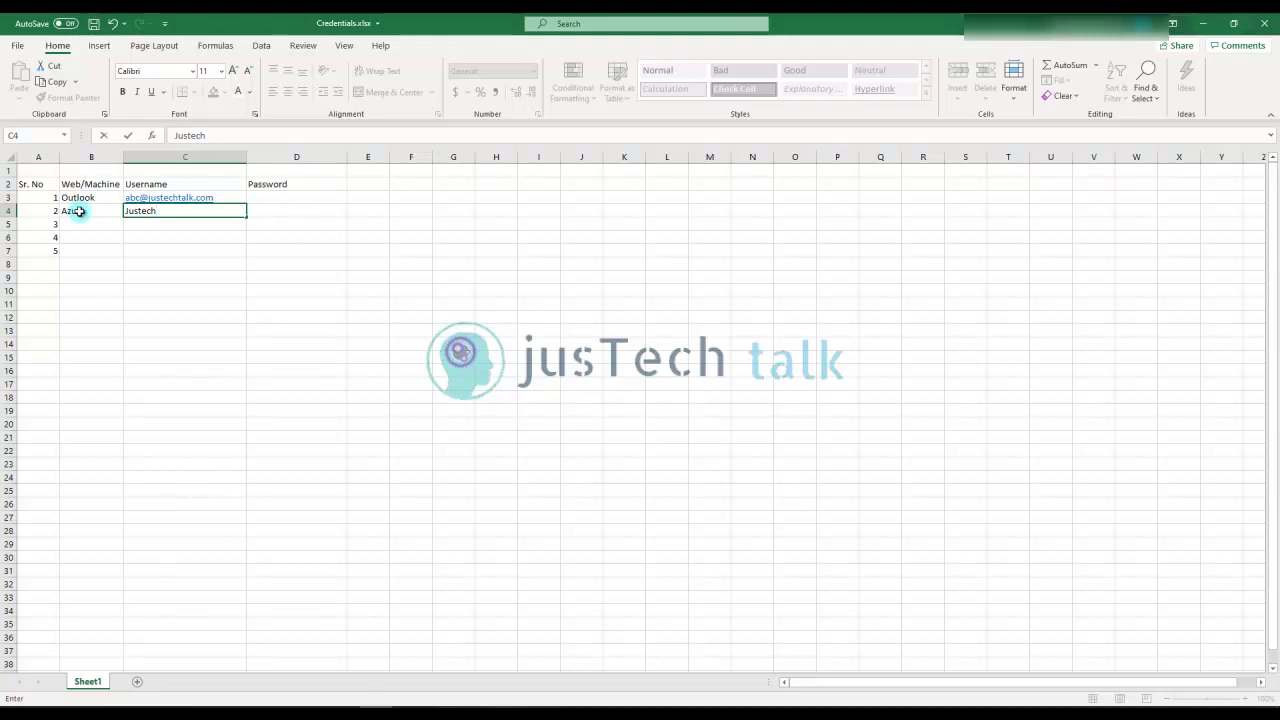
{"action": "key", "text": "Tab"}
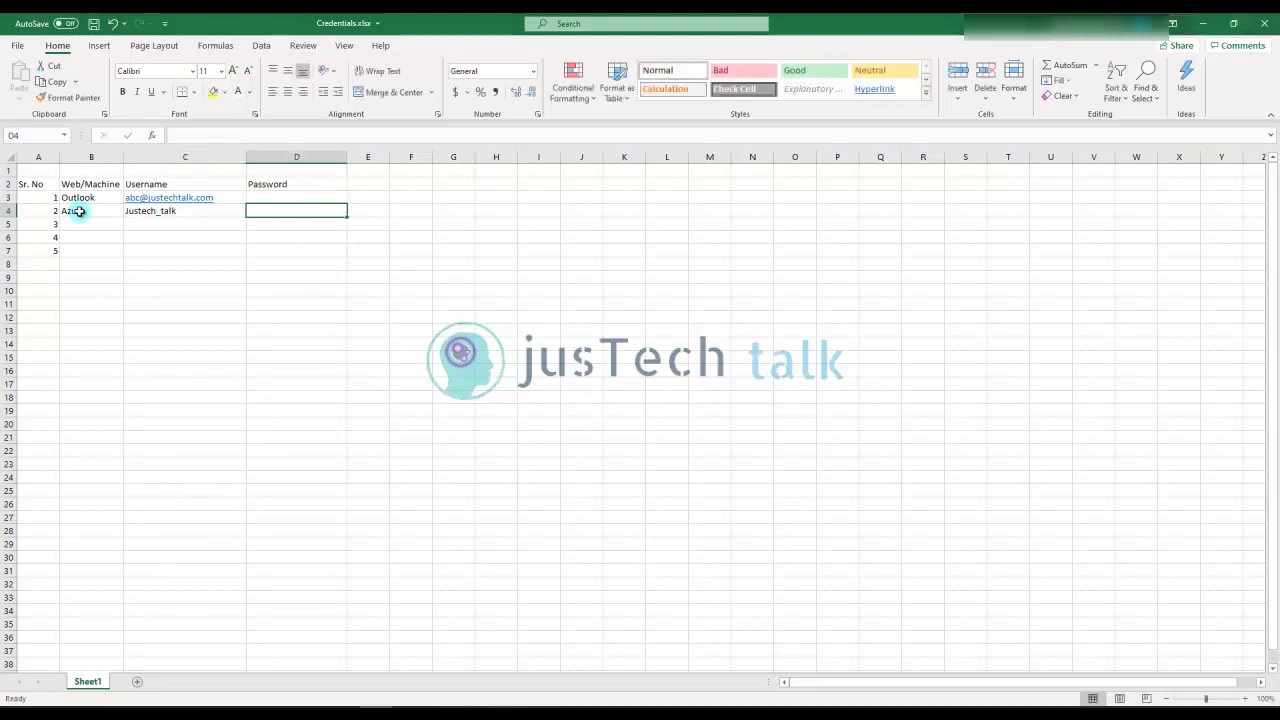
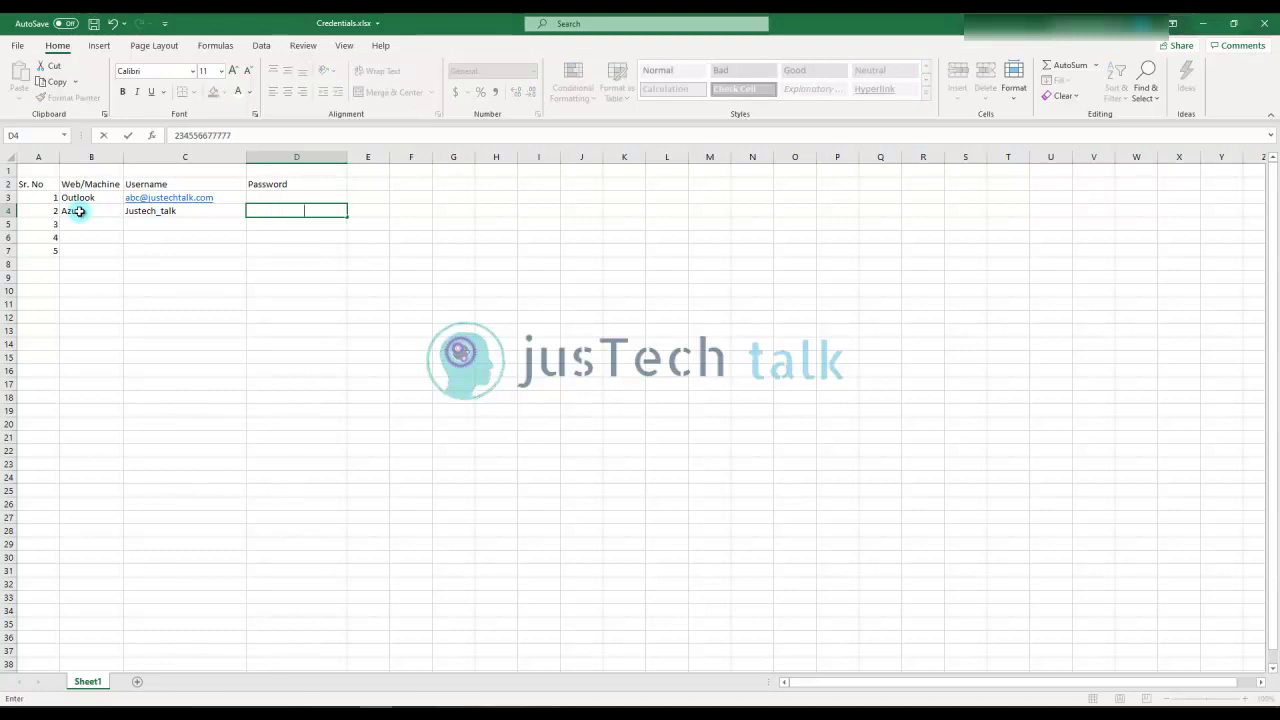
{"action": "left_click", "coordinate": [91, 225]}
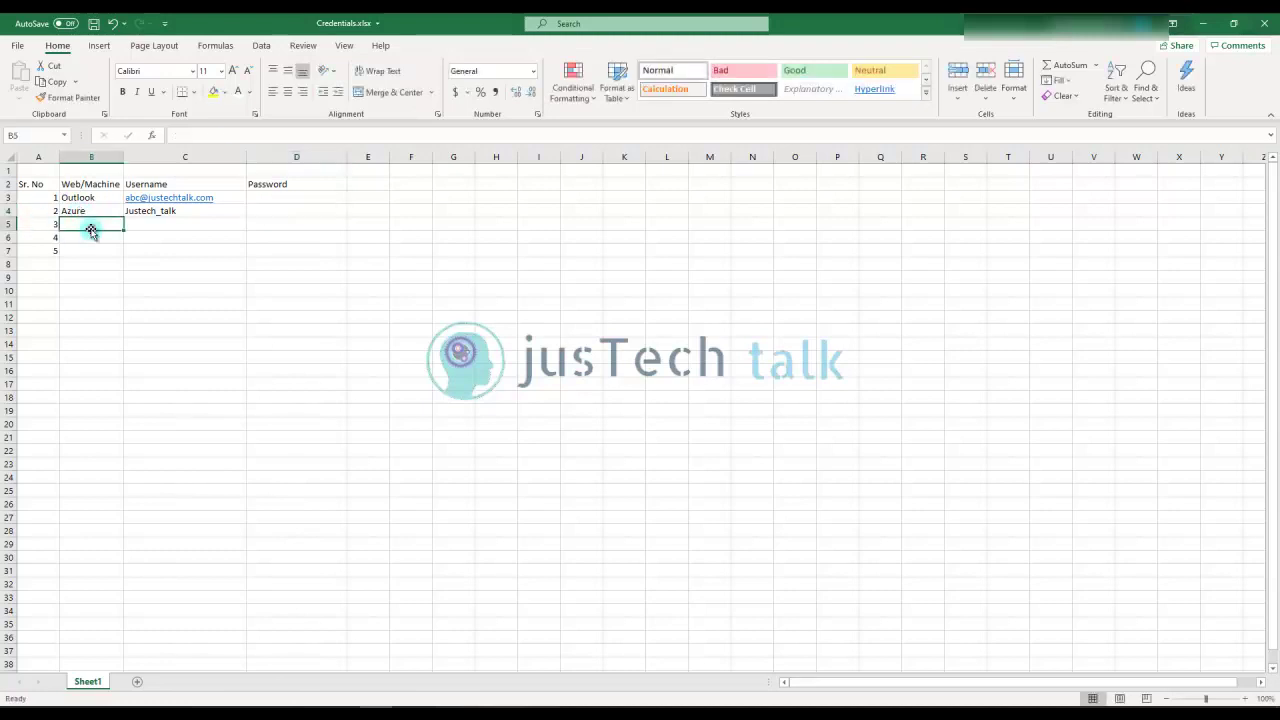
Save the workbook, then select D3, D5, D4 and D2 to confirm the white-font passwords stay invisible
{"action": "left_click", "coordinate": [93, 23]}
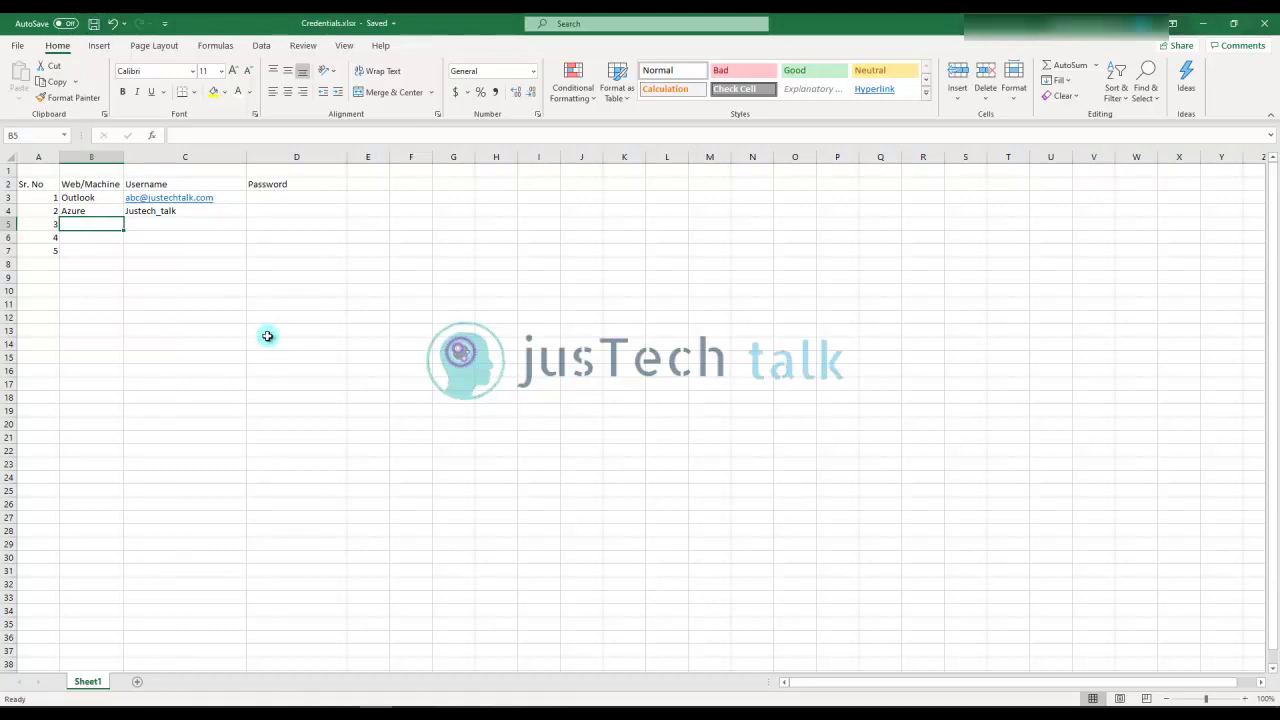
{"action": "left_click", "coordinate": [277, 201]}
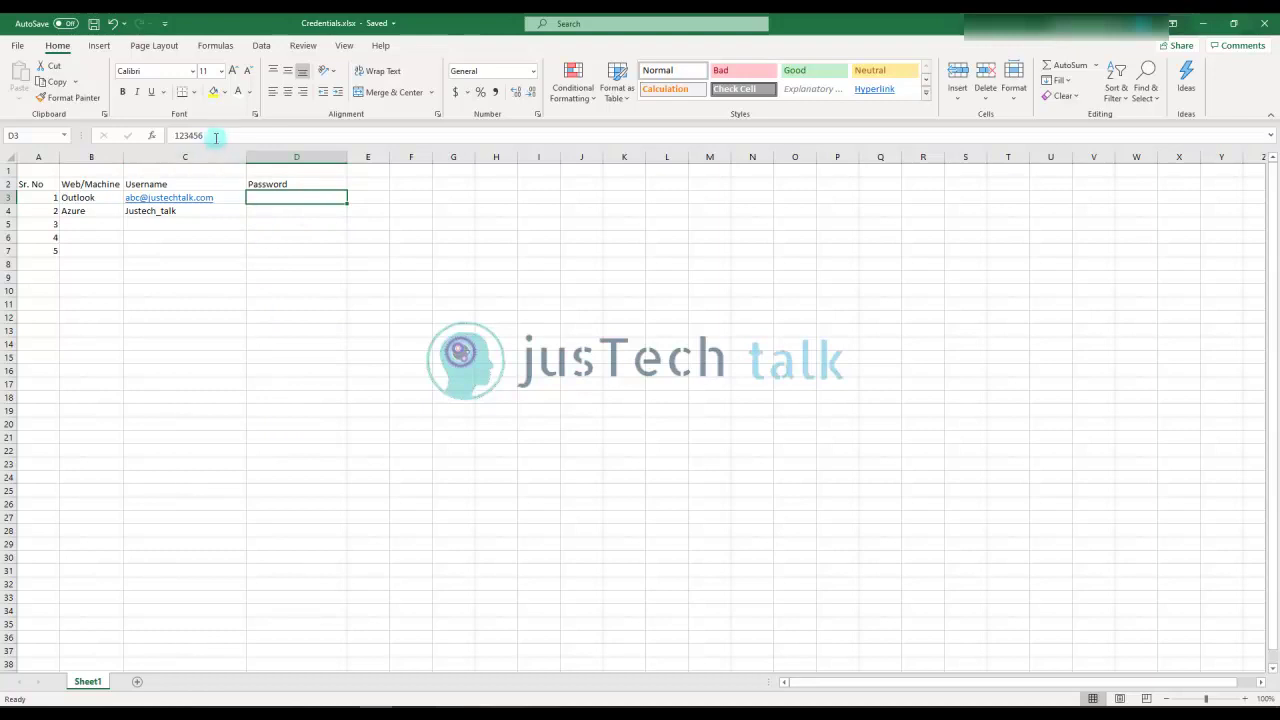
{"action": "left_click", "coordinate": [279, 231]}
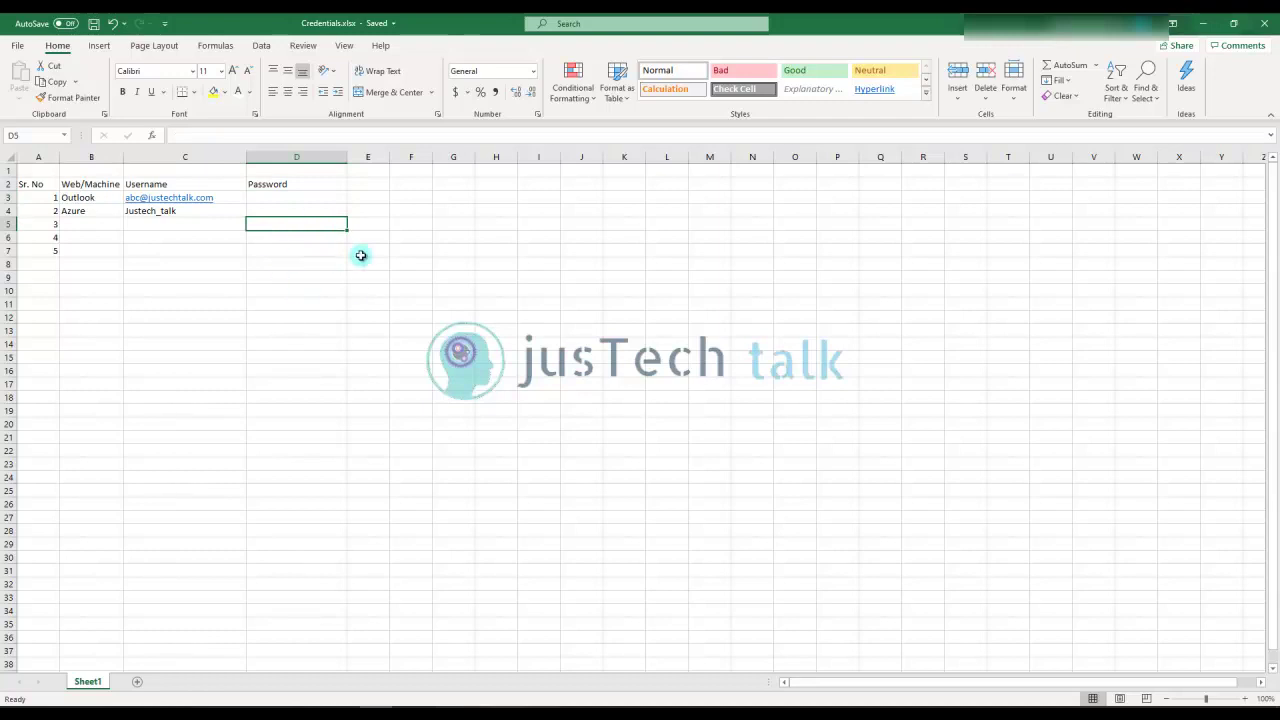
{"action": "left_click", "coordinate": [297, 209]}
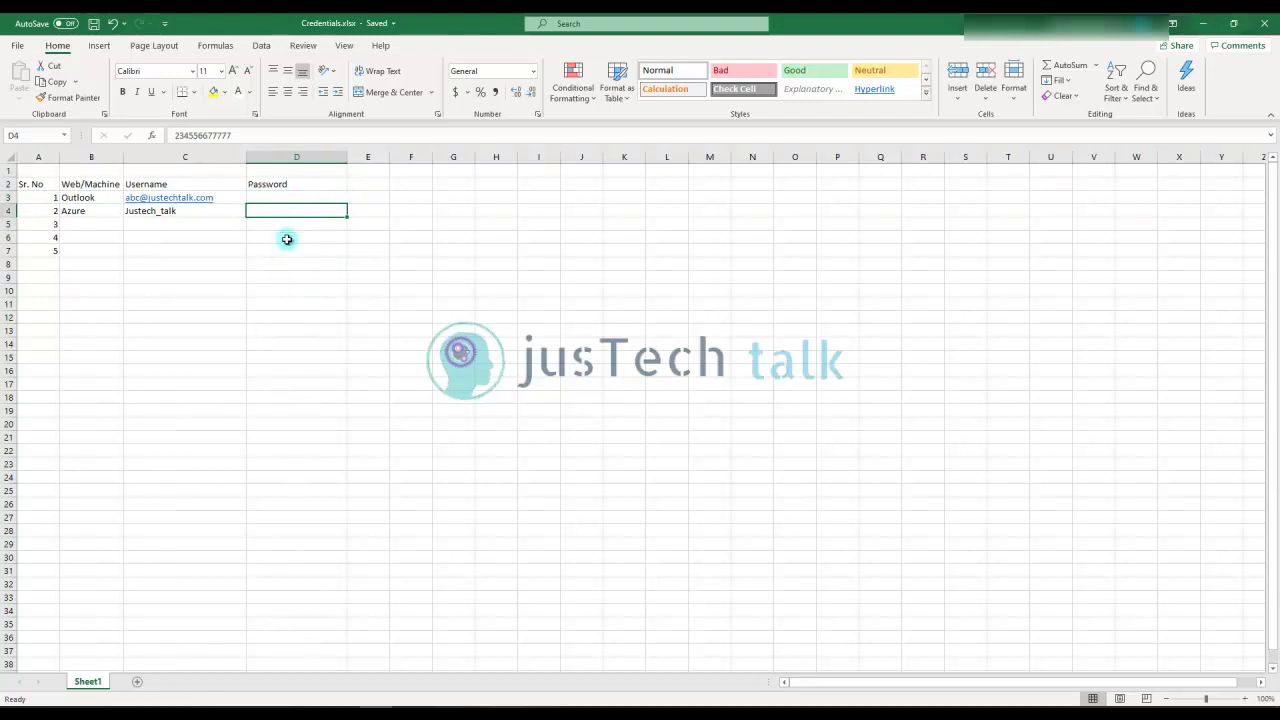
{"action": "left_click", "coordinate": [302, 184]}
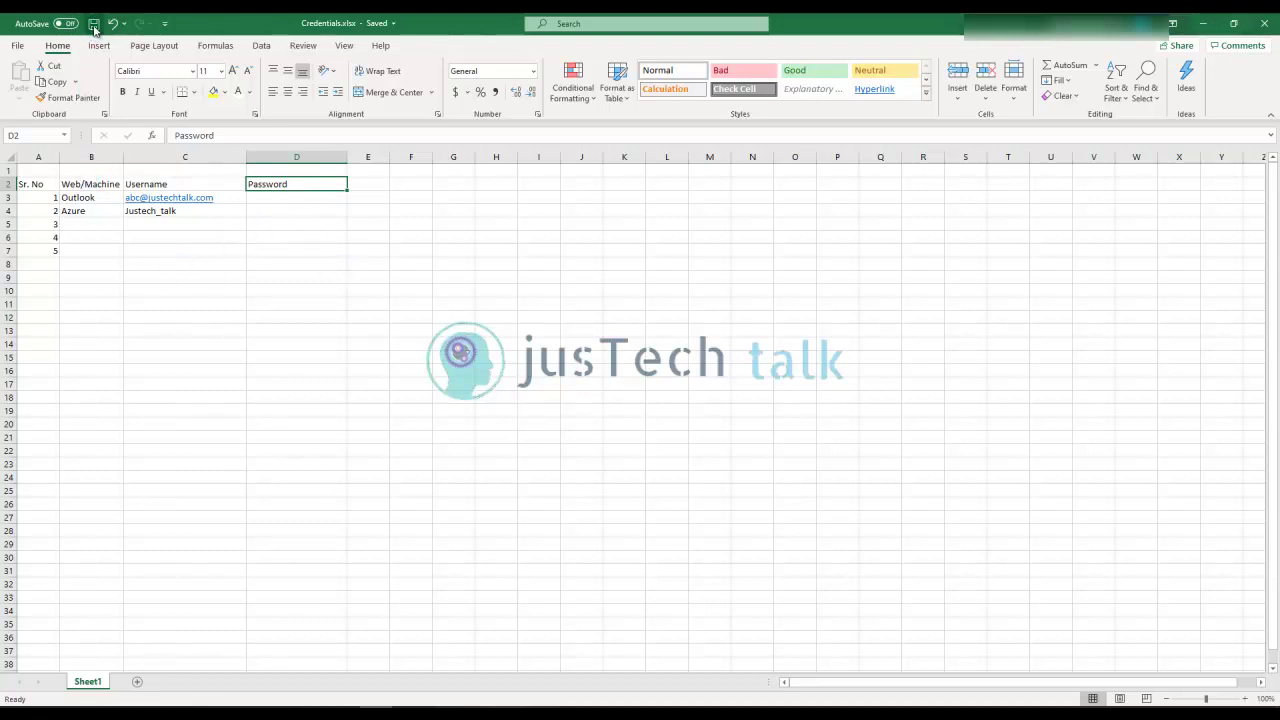
Close Excel and reopen Credentials.xlsx from Documents with its open password, choosing Read Only
{"action": "left_click", "coordinate": [1262, 28]}
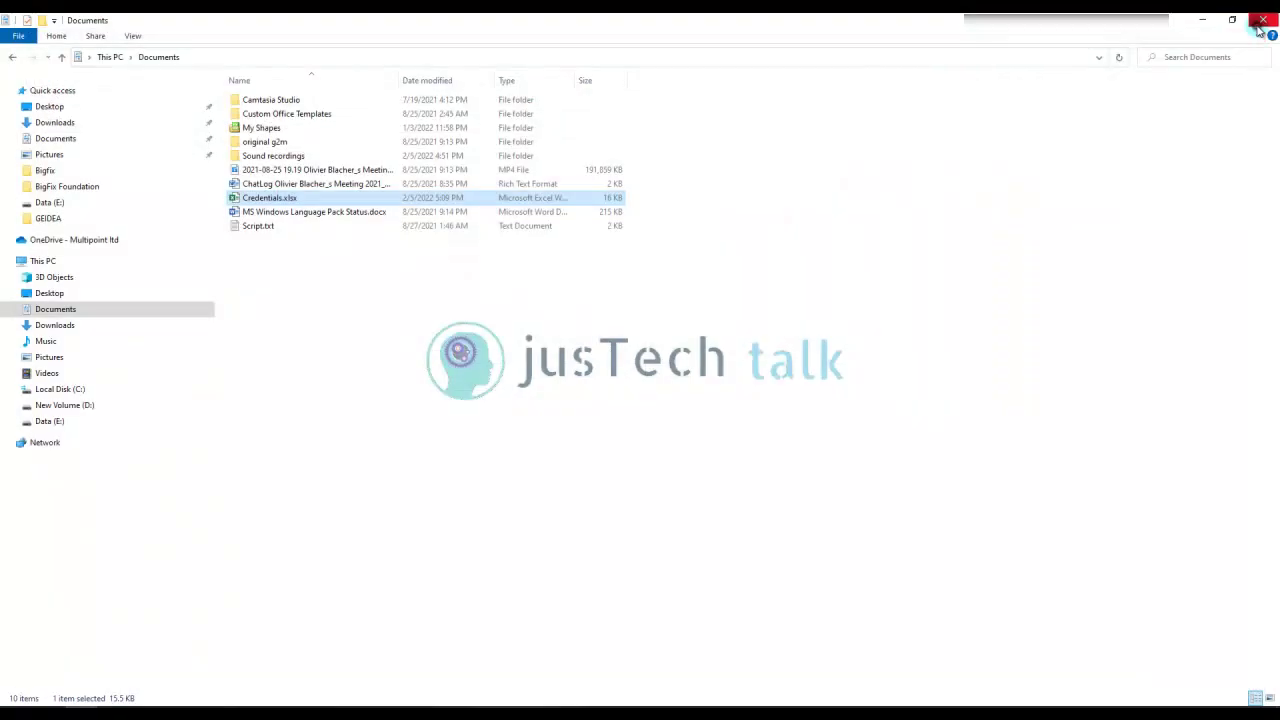
{"action": "double_click", "coordinate": [276, 199]}
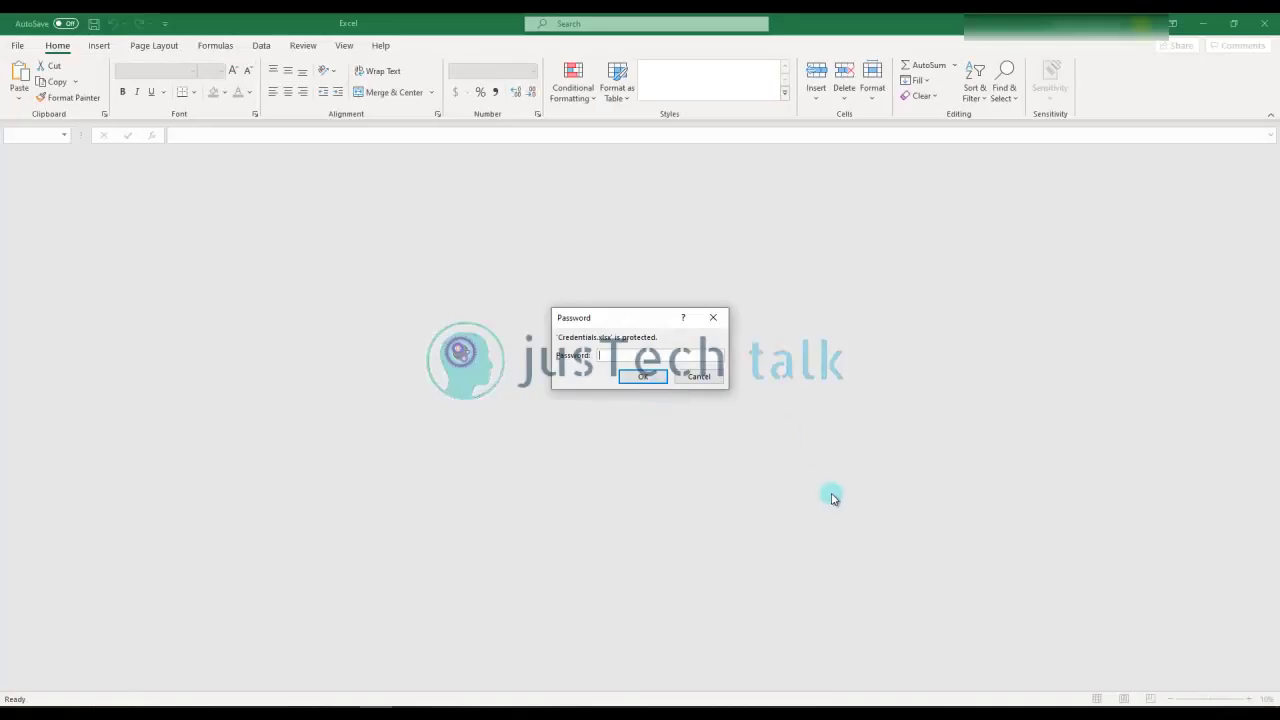
{"action": "type", "text": "•••••••••"}
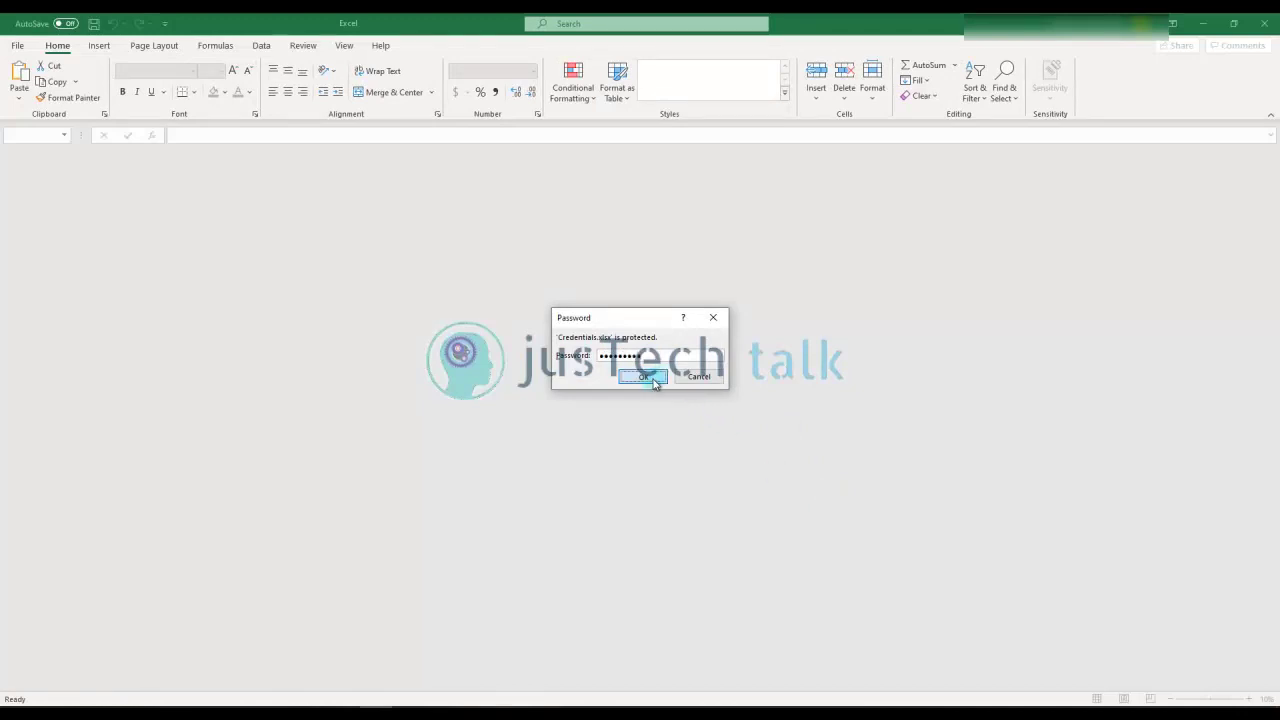
{"action": "left_click", "coordinate": [646, 377]}
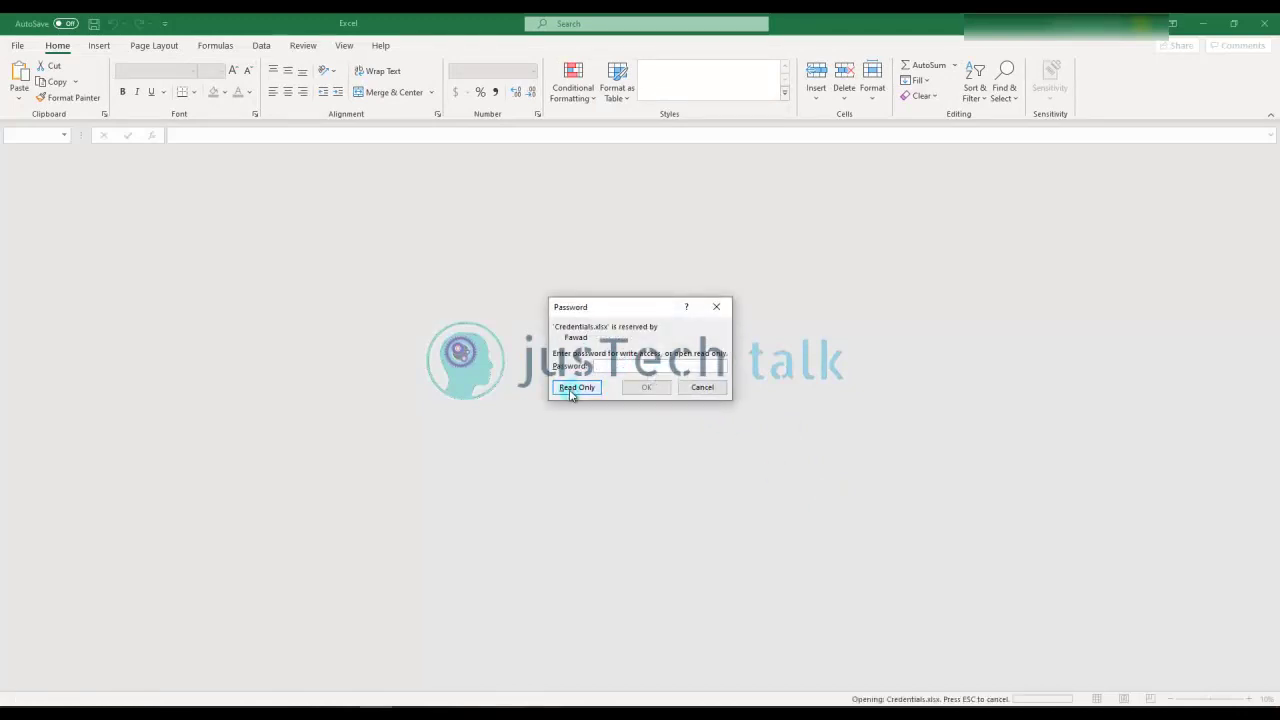
{"action": "left_click", "coordinate": [571, 391]}
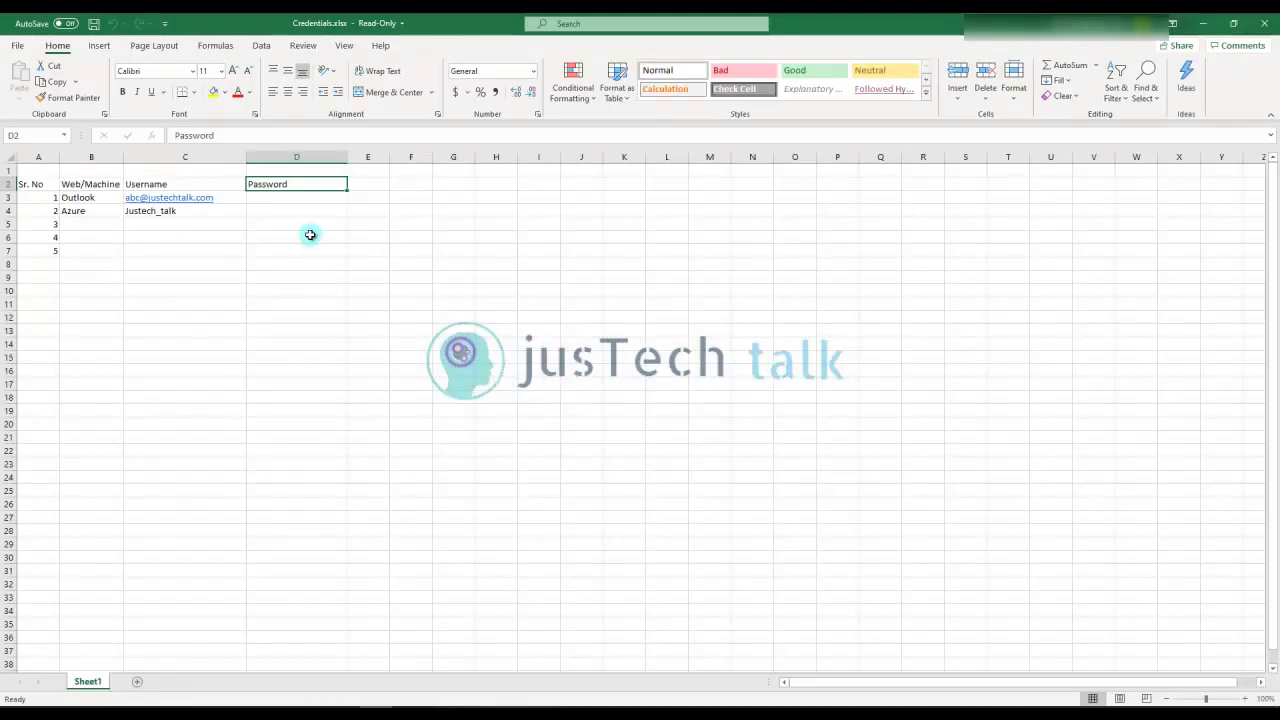
Enter 'aese' in D5 and try saving, dismissing the read-only warning
{"action": "left_click", "coordinate": [308, 225]}
{"action": "type", "text": "aesefsdfasdfasdf"}
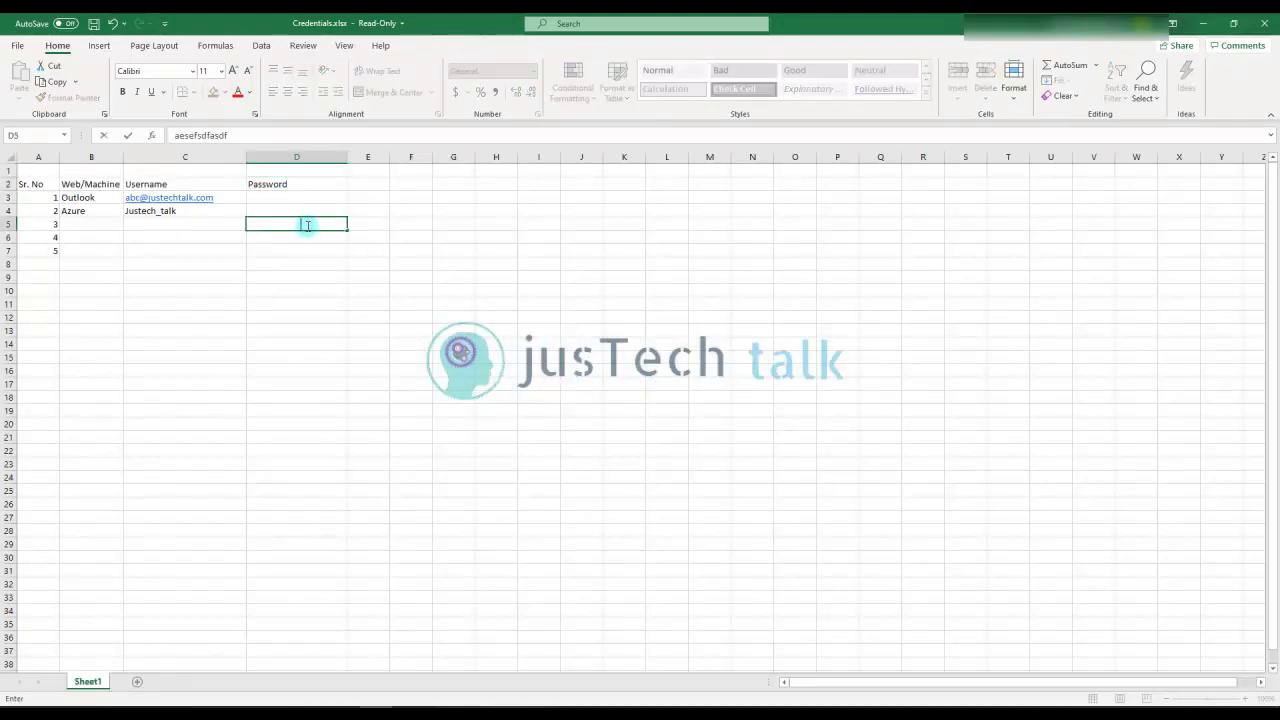
{"action": "left_click", "coordinate": [94, 26]}
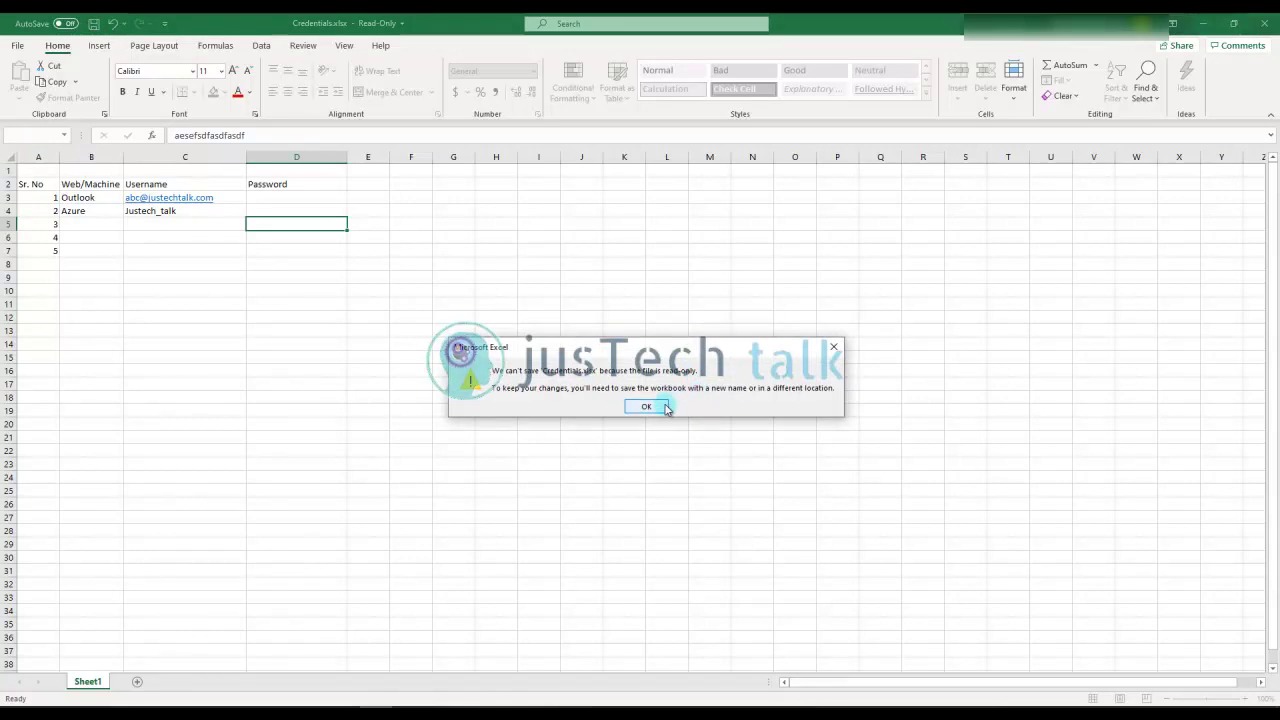
{"action": "left_click", "coordinate": [646, 406]}
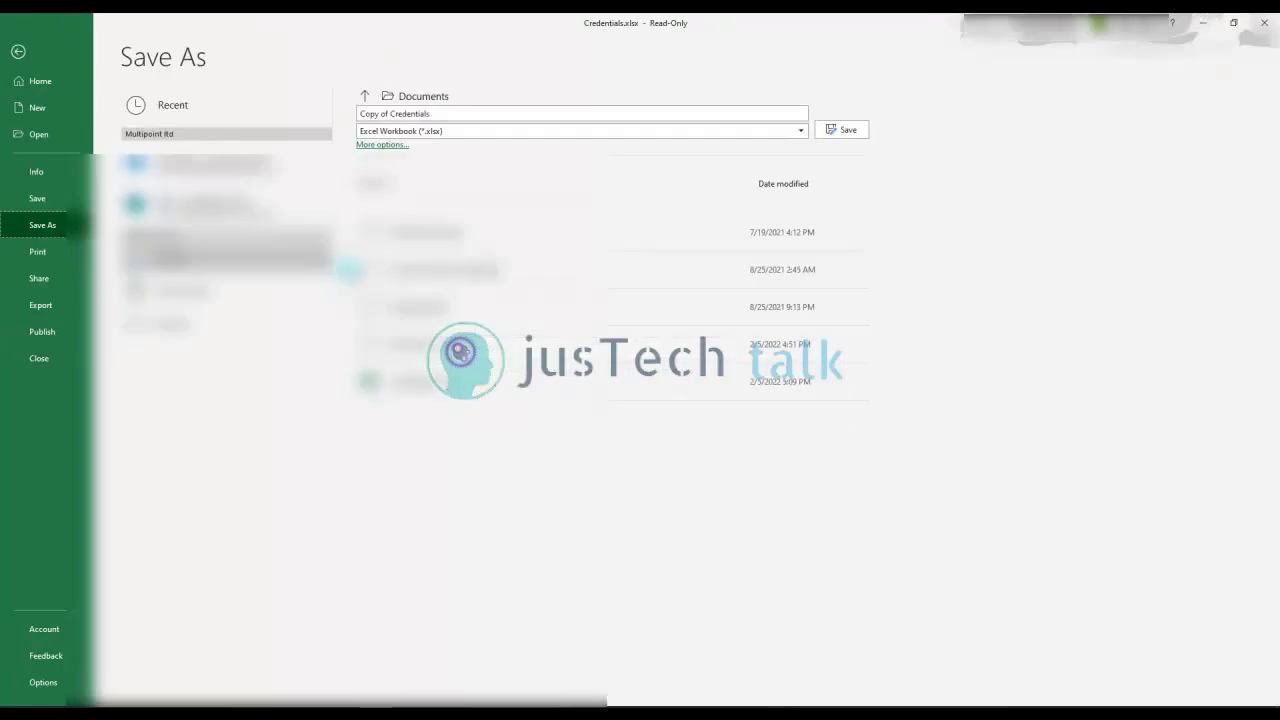
Back out of Save As without saving a copy, then view and close the file details panel
{"action": "left_click", "coordinate": [18, 51]}
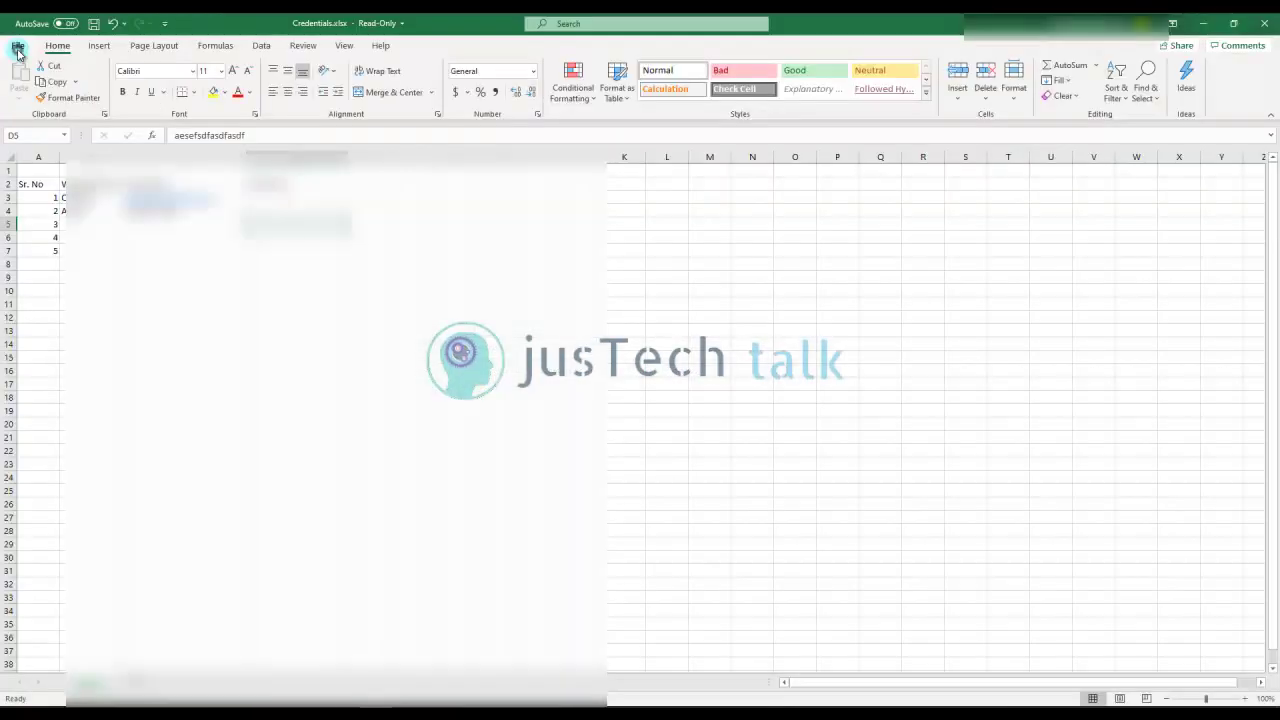
{"action": "left_click", "coordinate": [399, 24]}
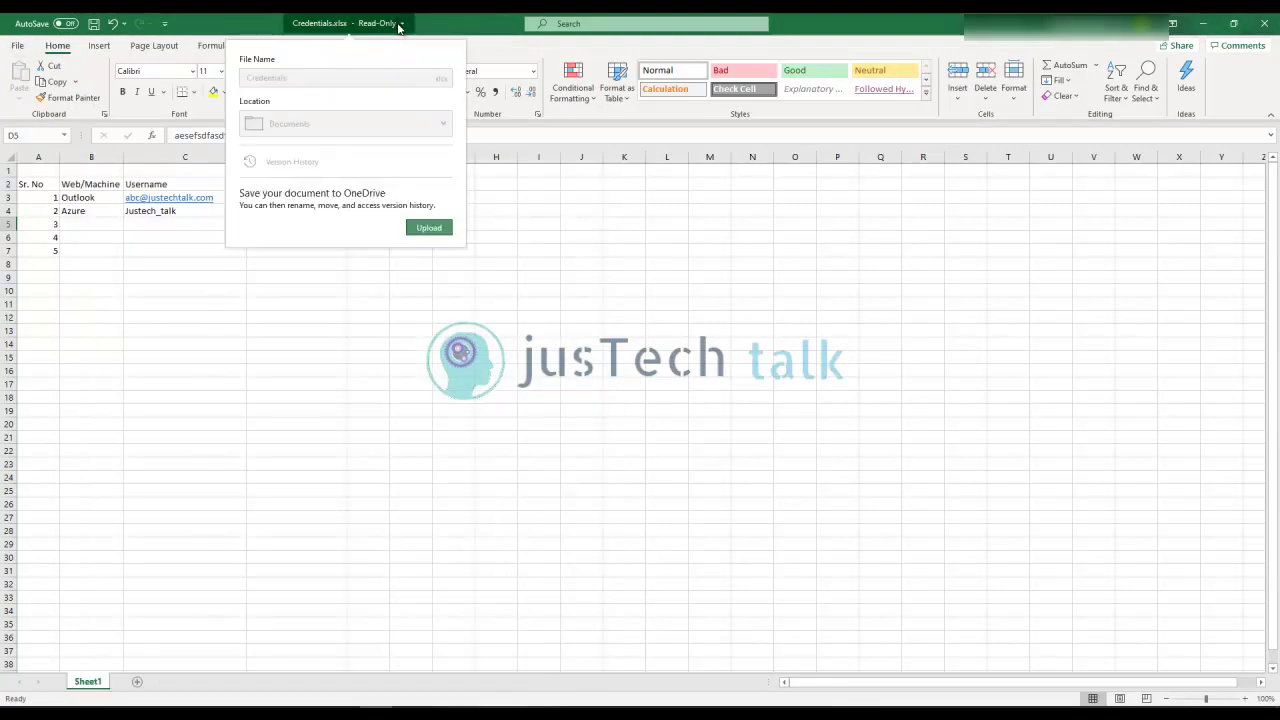
{"action": "left_click", "coordinate": [372, 341]}
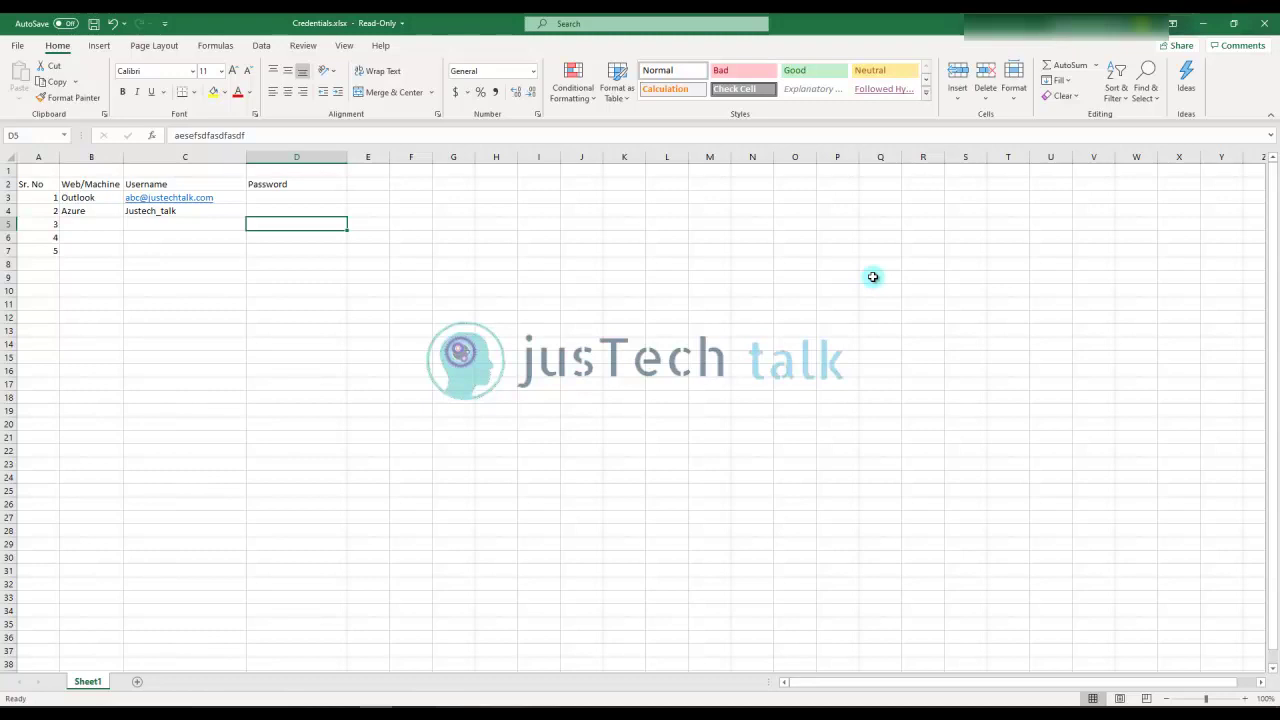
Clear the test text from D5 and hide column D (Password)
{"action": "key", "text": "BackSpace"}
{"action": "left_click", "coordinate": [352, 305]}
{"action": "left_click", "coordinate": [294, 158]}
{"action": "right_click", "coordinate": [294, 158]}
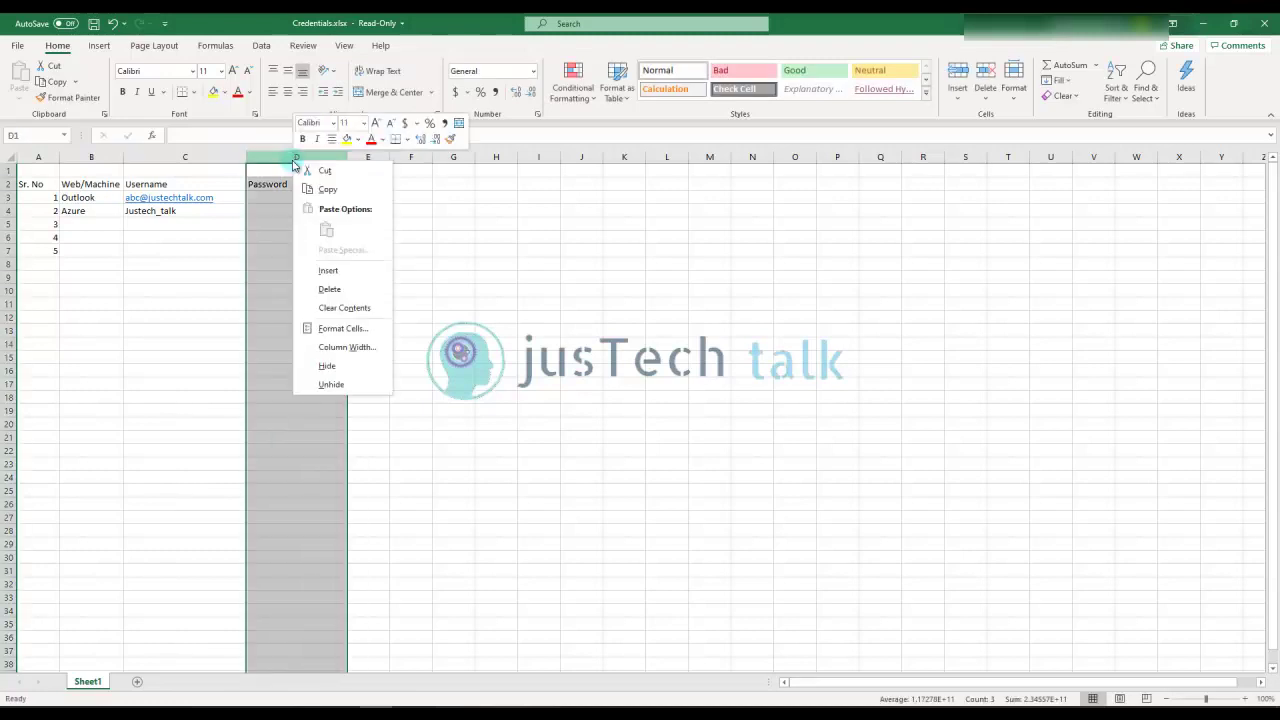
{"action": "left_click", "coordinate": [327, 373]}
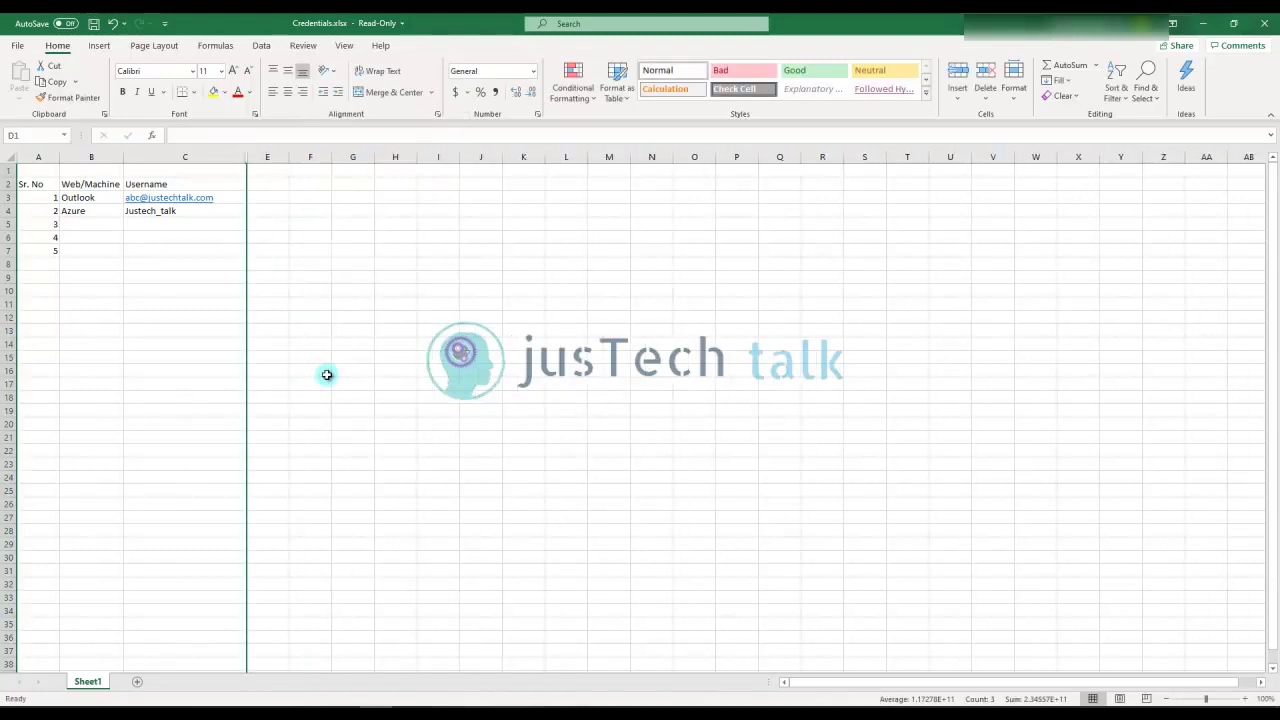